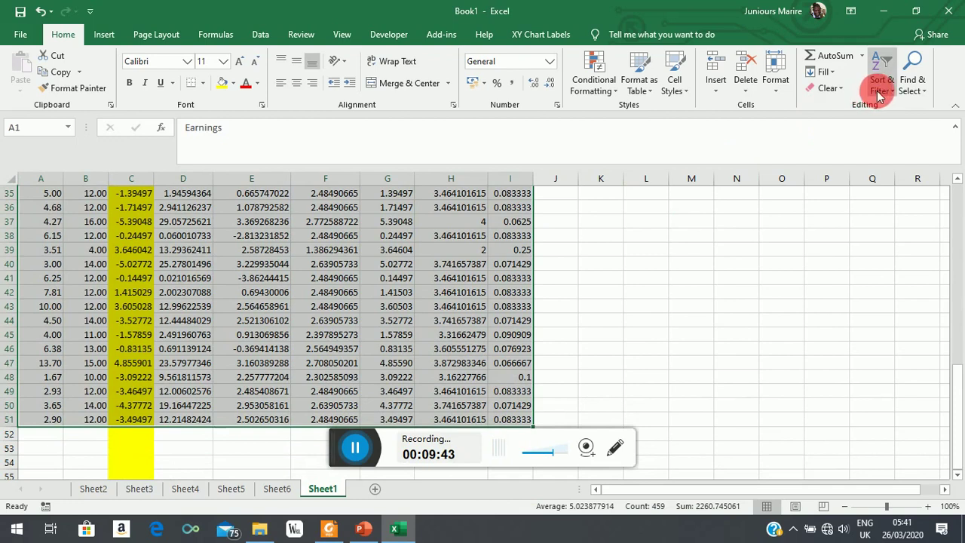
Apply a custom sort to the data range by Educ on cell values, from smallest to largest
click(879, 142)
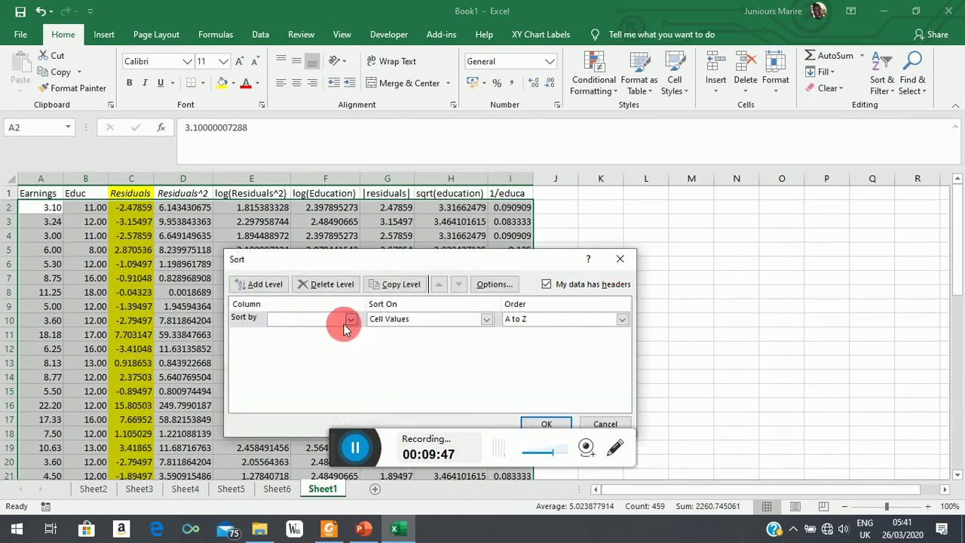
click(351, 320)
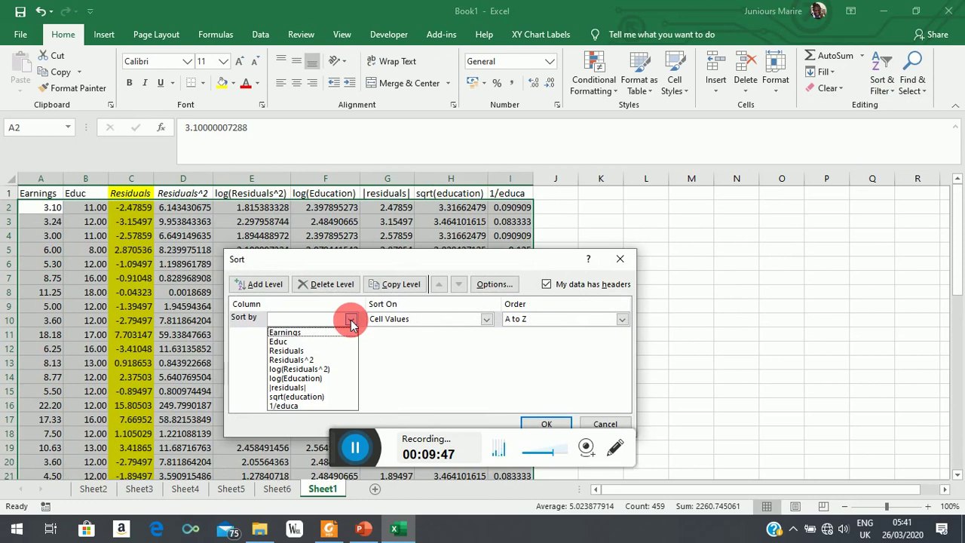
click(278, 341)
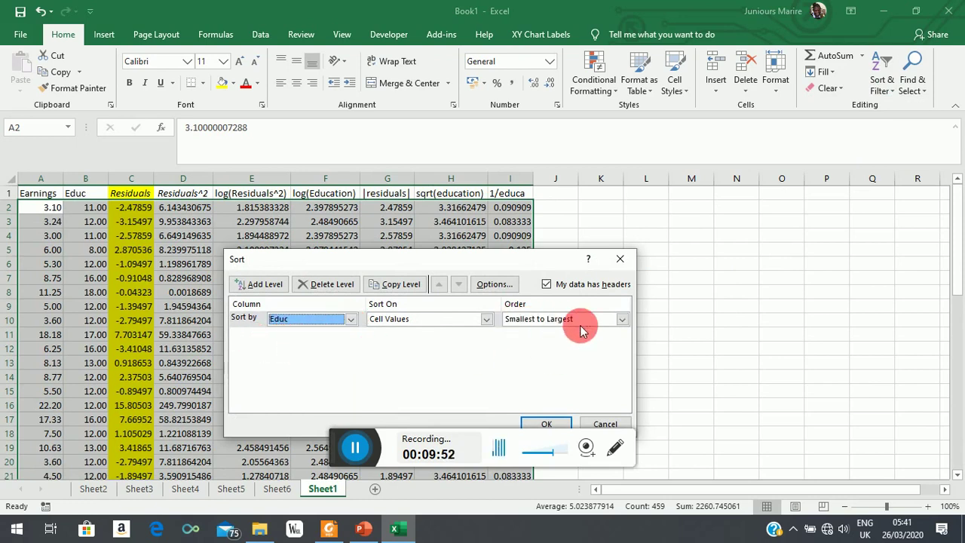
click(545, 424)
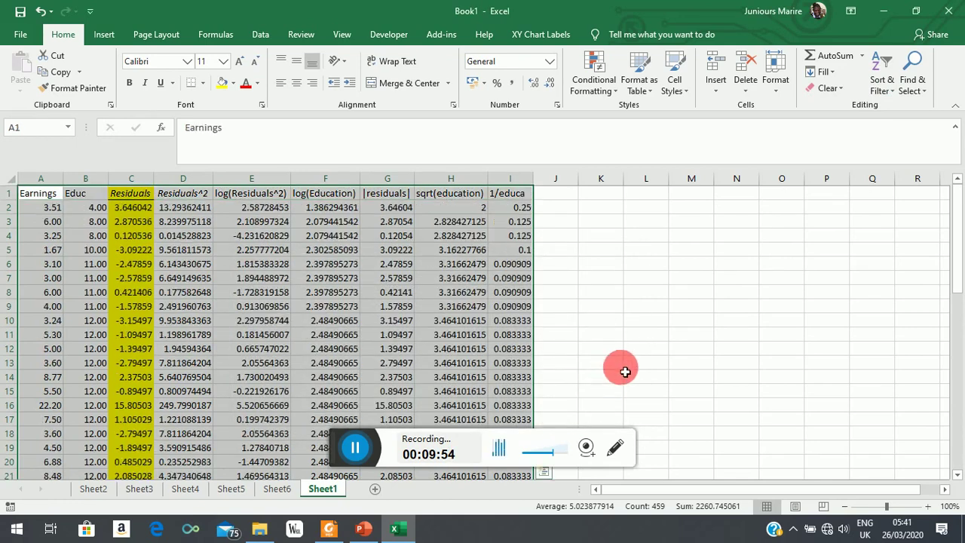
click(641, 334)
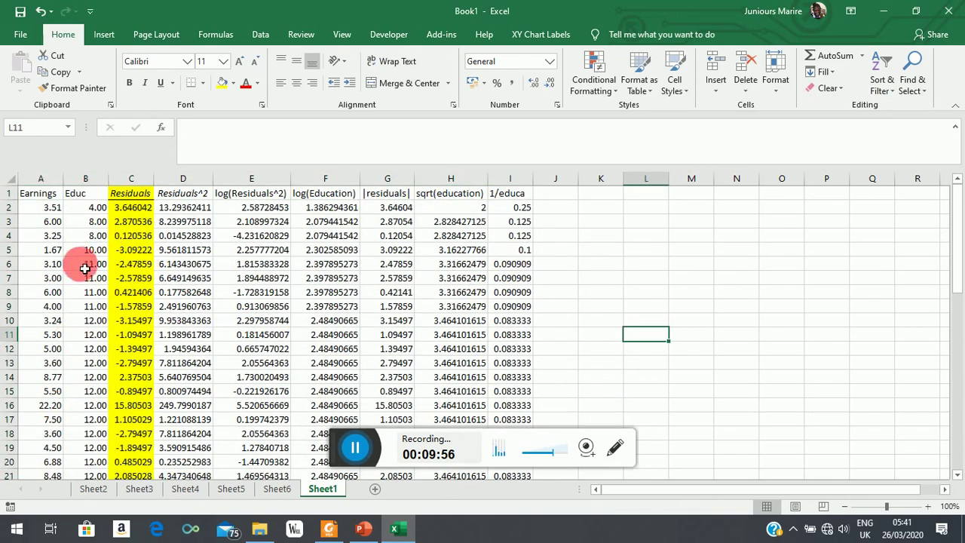
Examine the sorted Educ column from the first data row down to row 51
scroll(82, 273, down, 12)
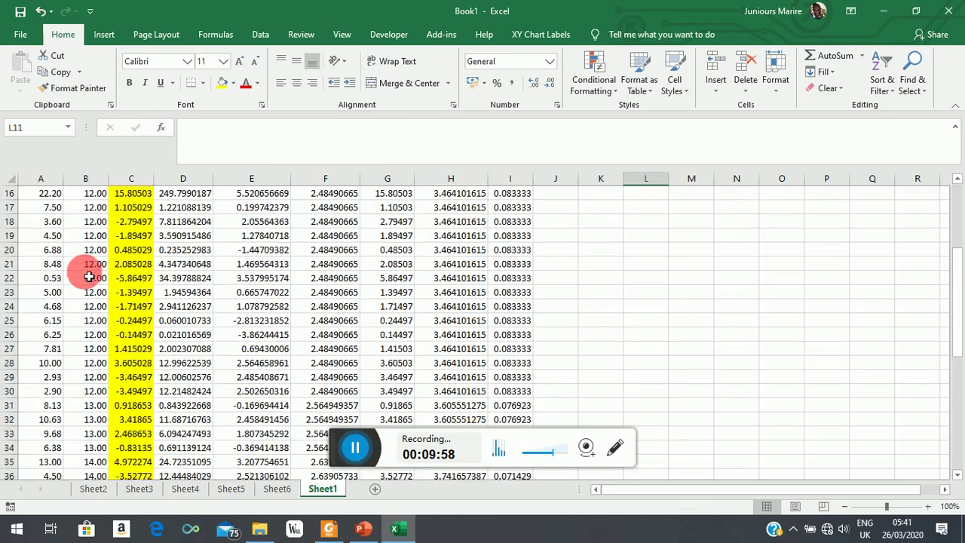
scroll(108, 406, up, 12)
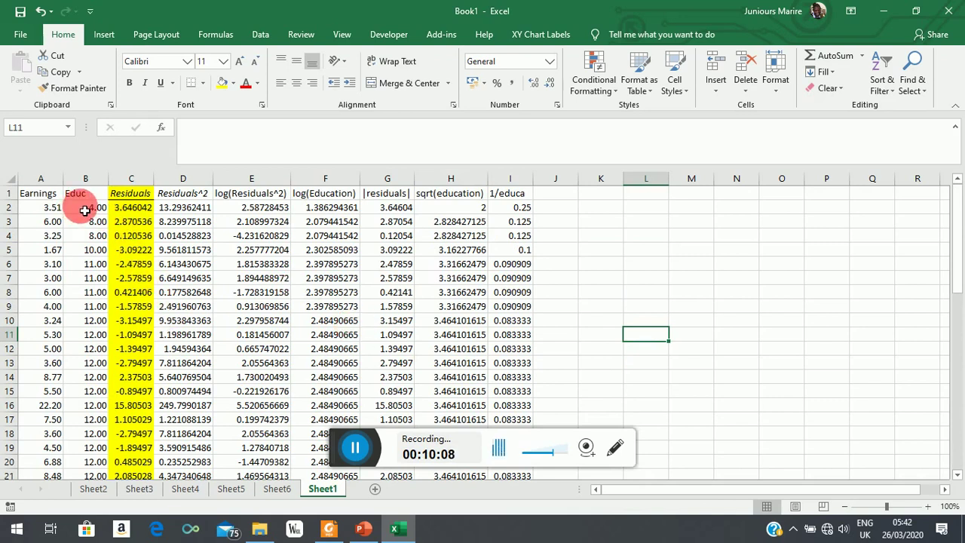
scroll(85, 211, down, 18)
scroll(85, 211, up, 6)
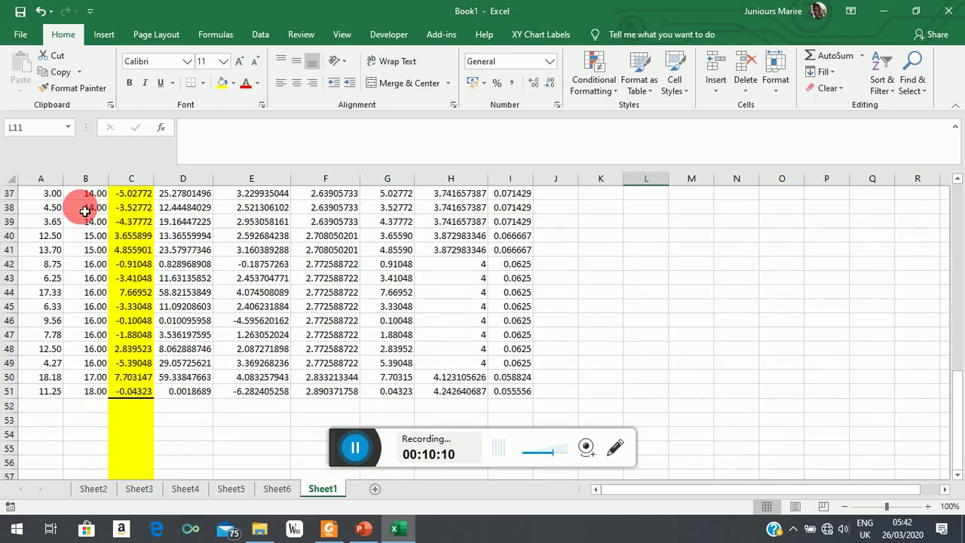
scroll(85, 211, up, 1)
scroll(85, 211, up, 11)
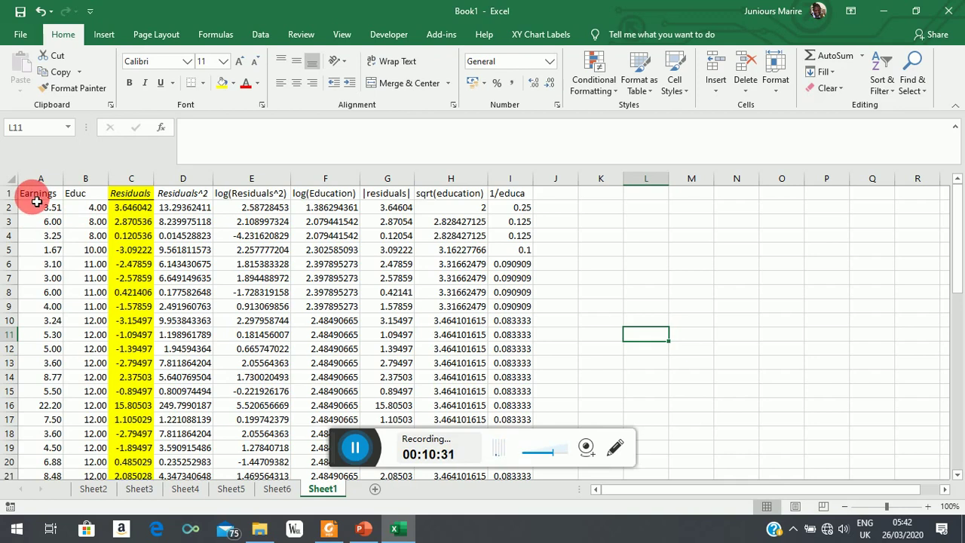
Copy the Earnings and Educ headers and first 20 observations (A1:B21) to a new block starting at K1
drag(36, 200, 79, 473)
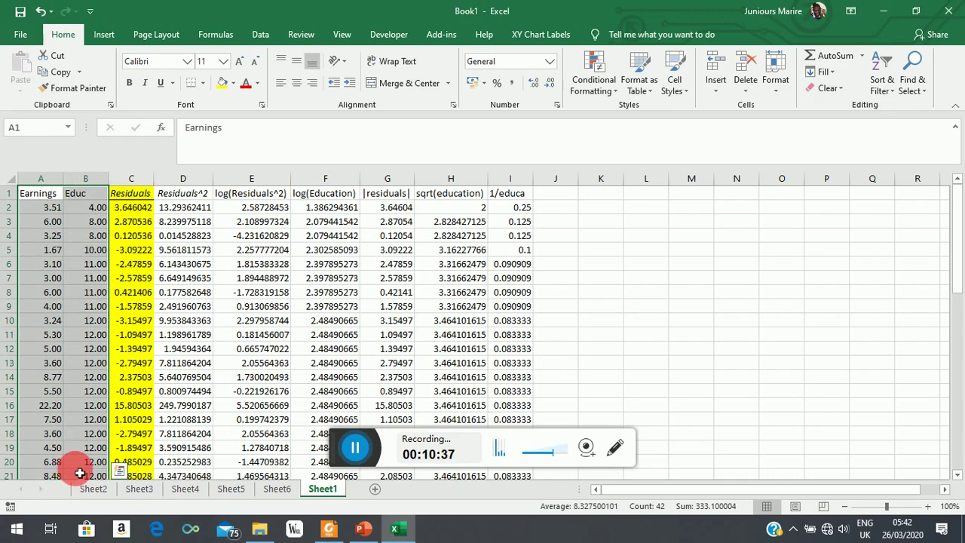
key(ctrl+c)
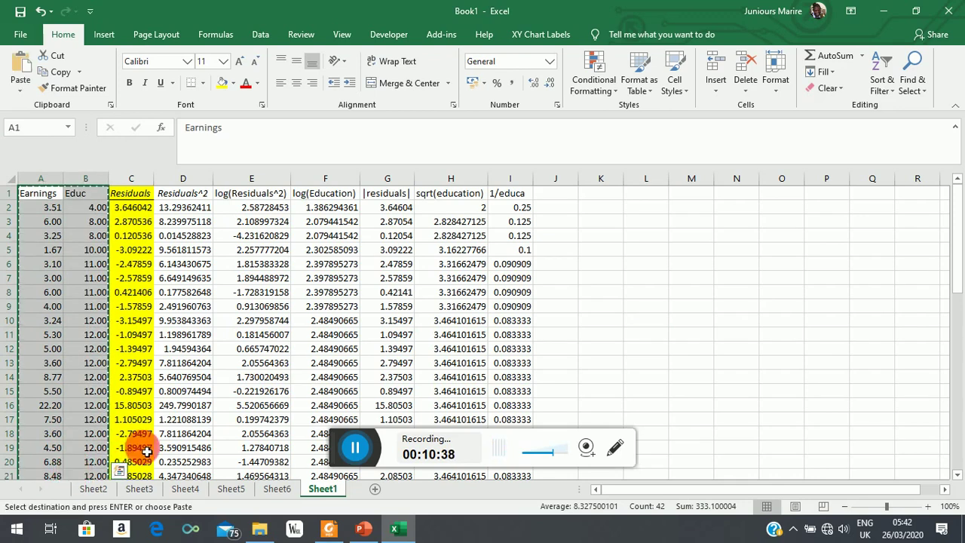
click(599, 195)
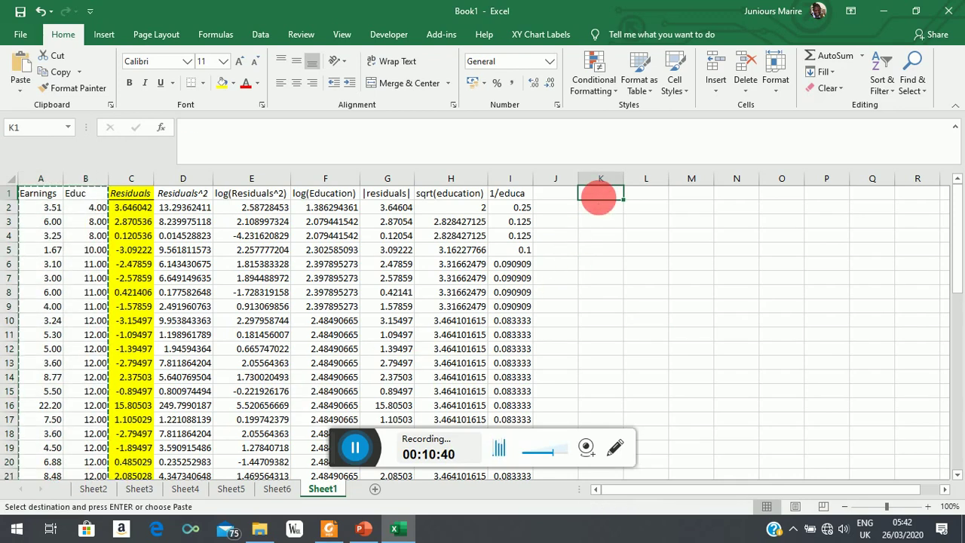
key(ctrl+v)
Copy the Earnings and Educ headers from K1:L1 to N1:O1 for a second block
click(603, 195)
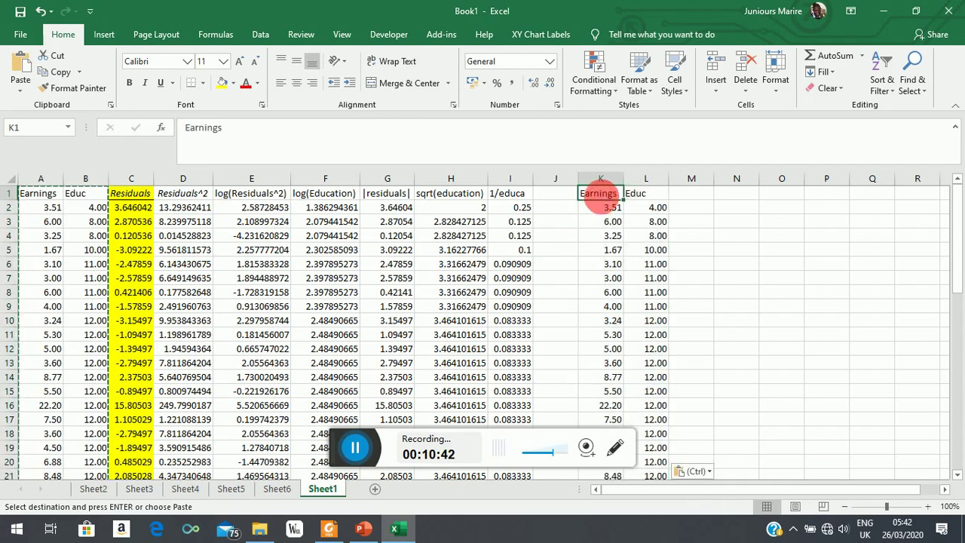
drag(621, 198, 637, 195)
key(ctrl+c)
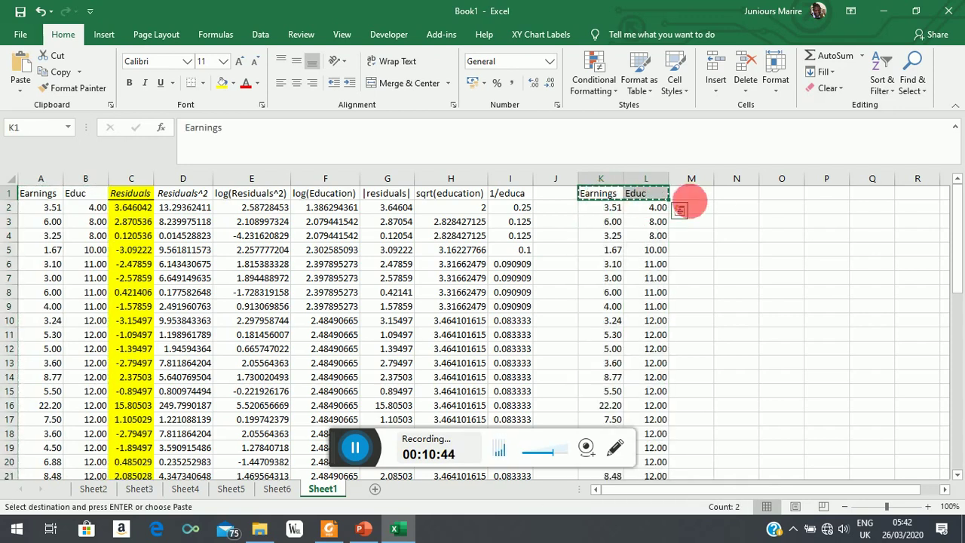
click(729, 198)
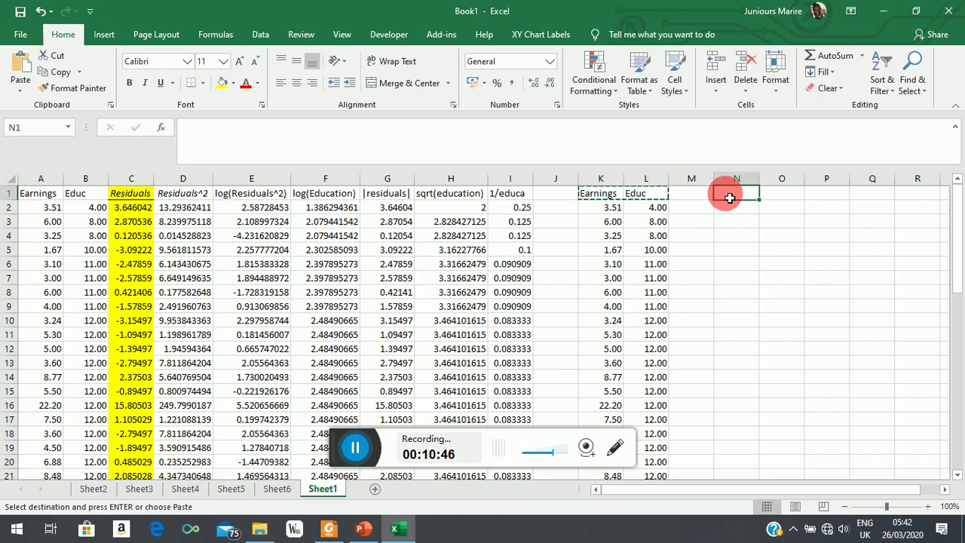
key(ctrl+v)
click(737, 276)
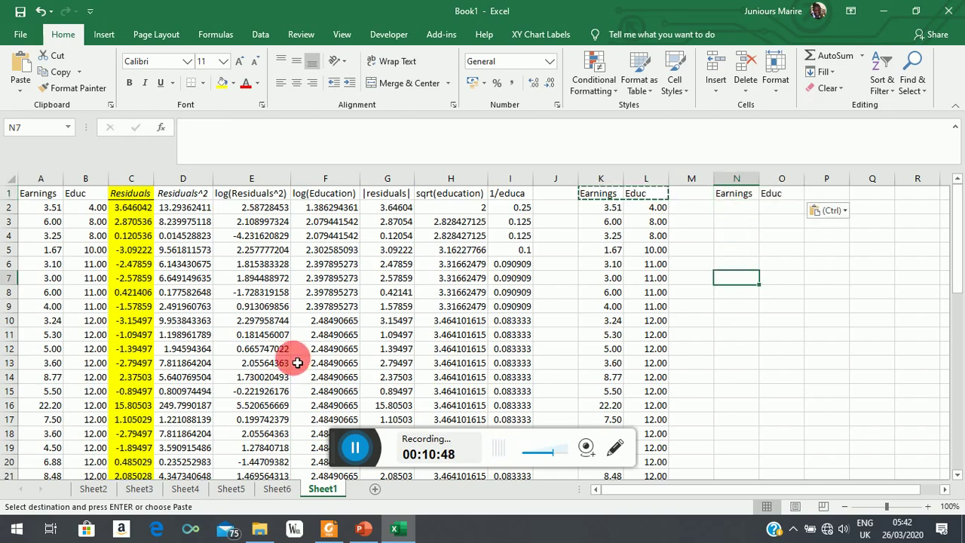
scroll(295, 364, down, 2)
drag(53, 405, 103, 472)
click(194, 346)
scroll(646, 323, up, 7)
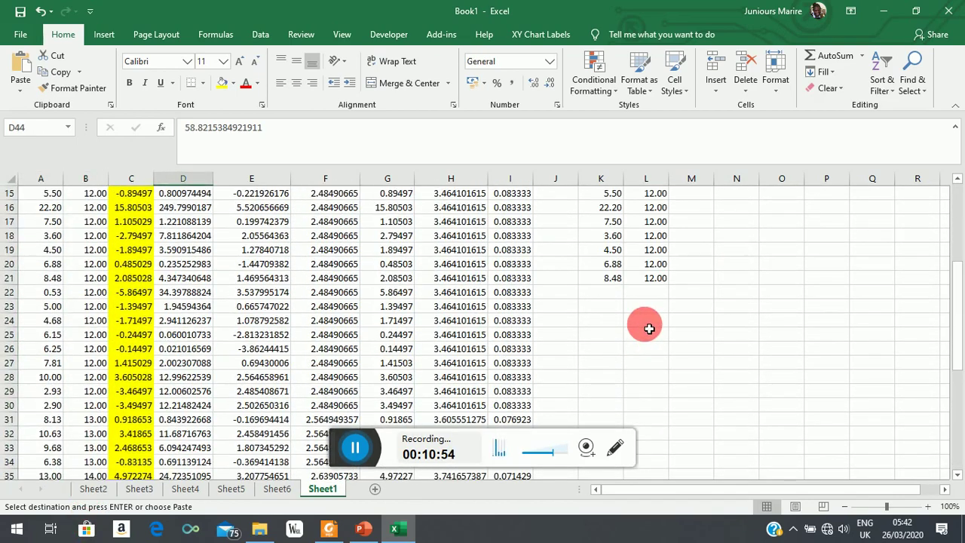
scroll(648, 328, up, 3)
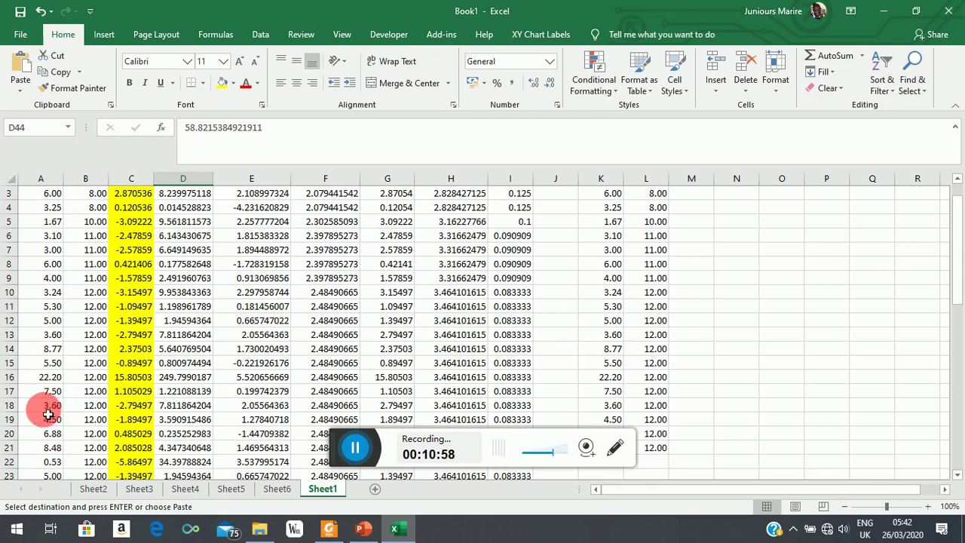
Skip the middle ten observations in rows 22 to 31 and copy the last 20 (A32:B51) beneath the second block's headers at N2
scroll(34, 414, down, 1)
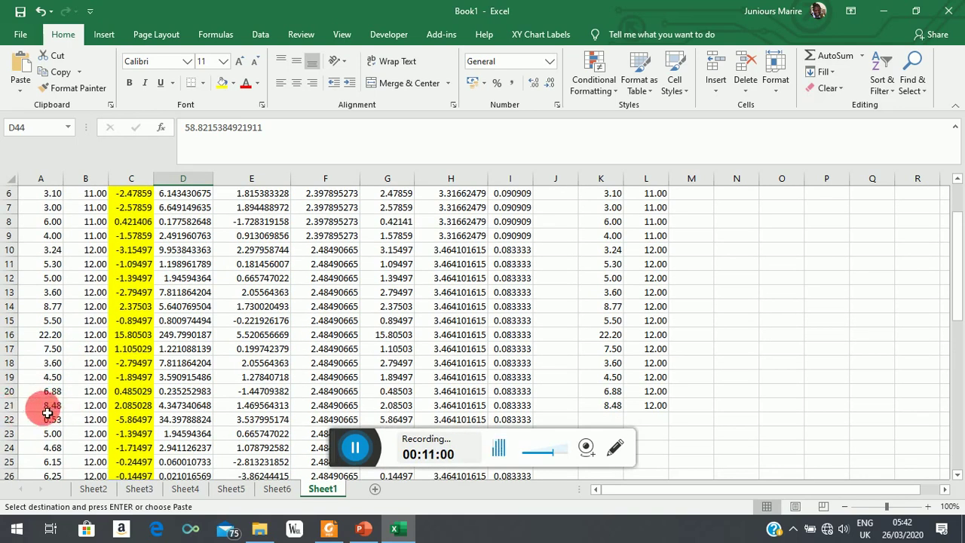
drag(53, 424, 80, 455)
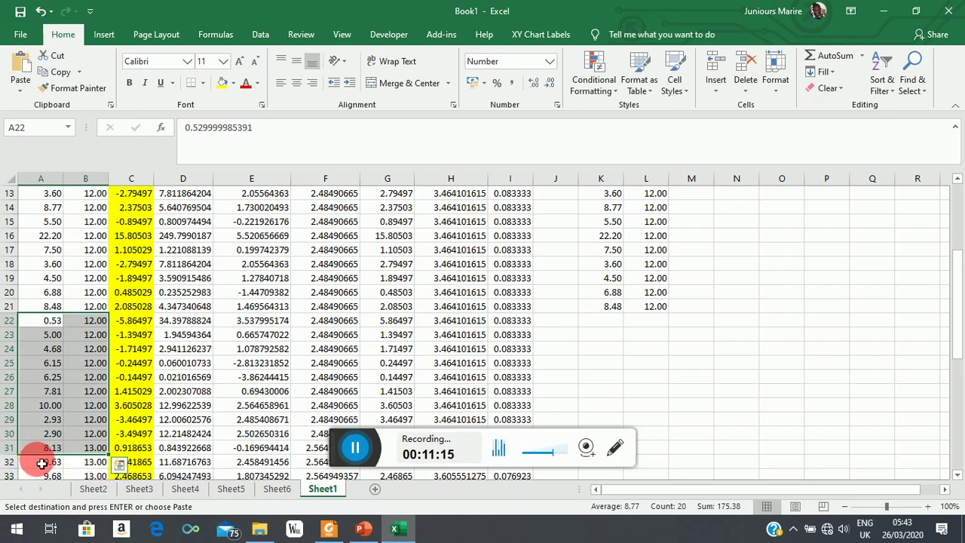
drag(41, 462, 86, 436)
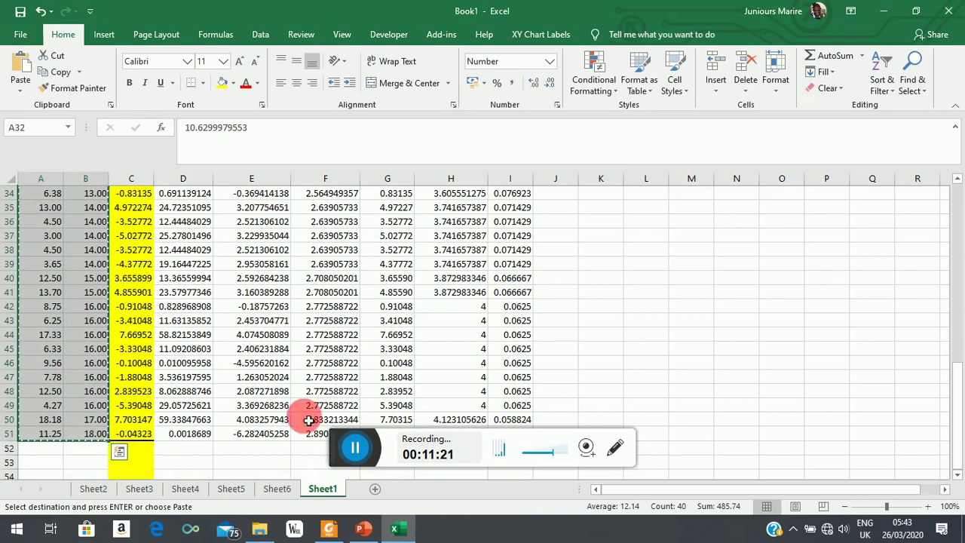
scroll(832, 351, up, 11)
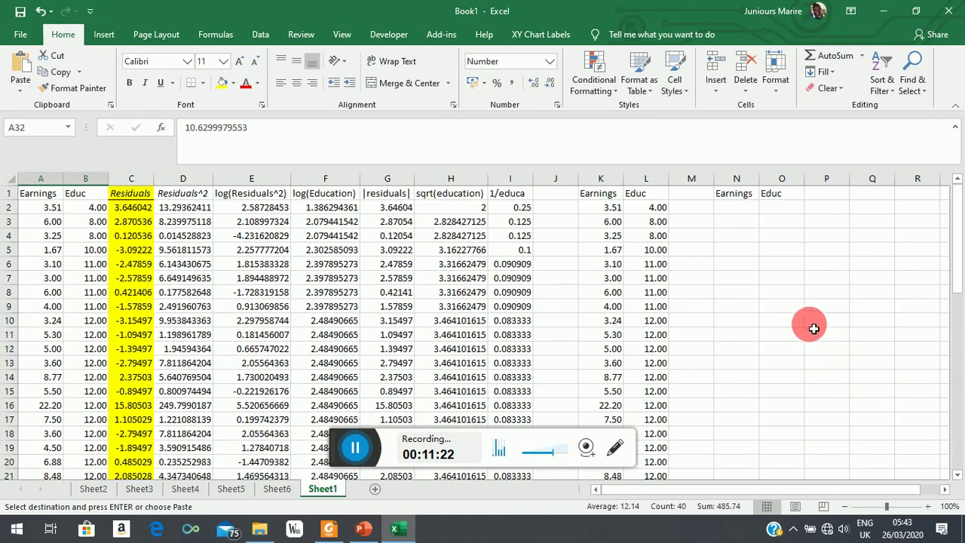
click(736, 208)
key(ctrl+v)
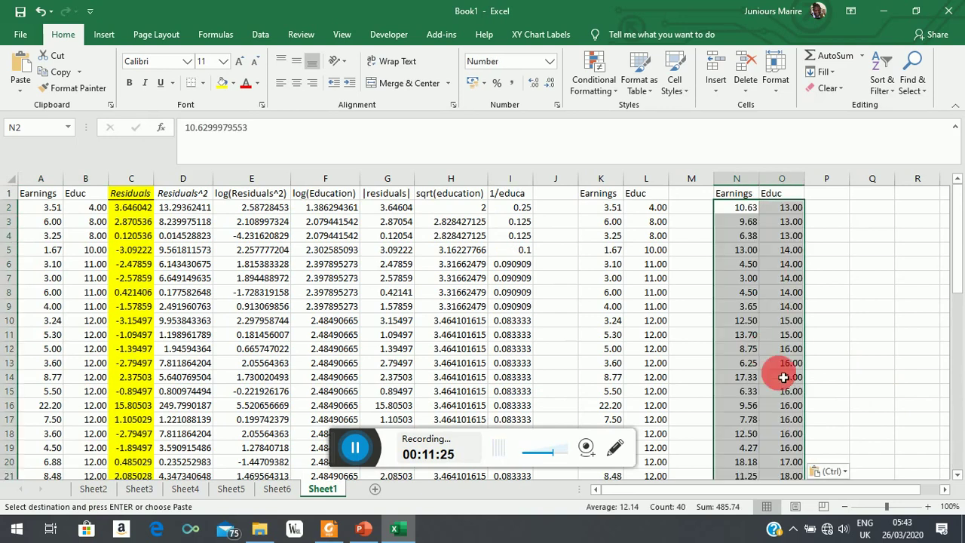
scroll(837, 349, down, 5)
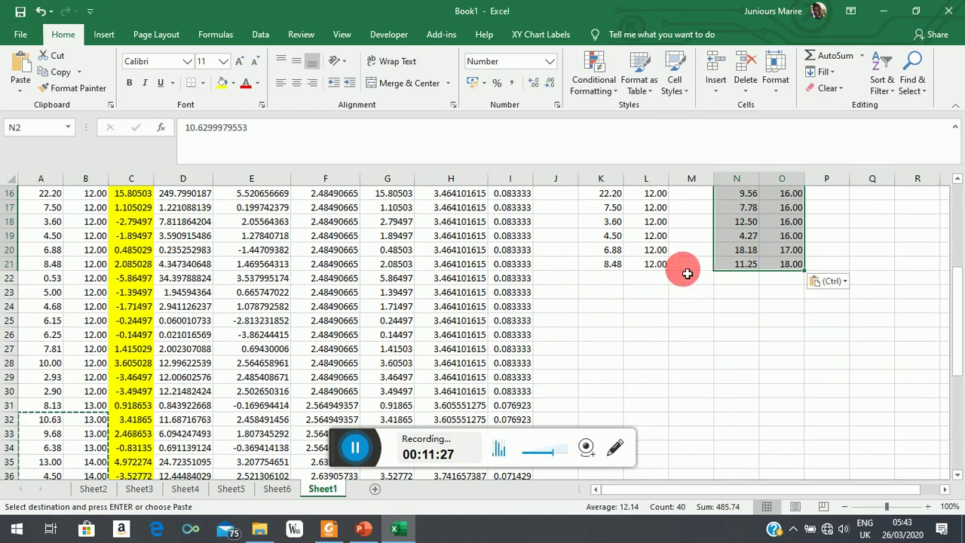
scroll(711, 291, up, 5)
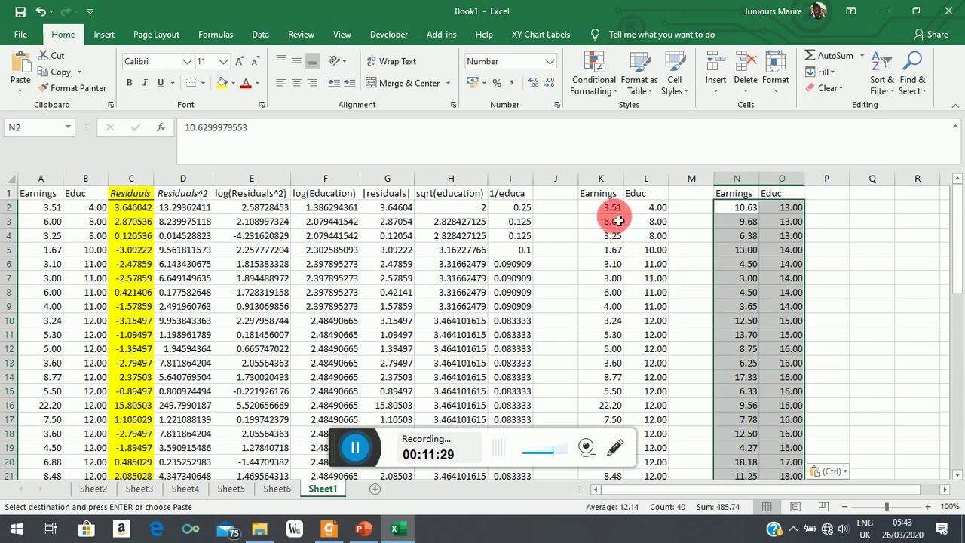
Rename the first block's headers in K1 and L1 as Earnings1 and Educ1
click(615, 196)
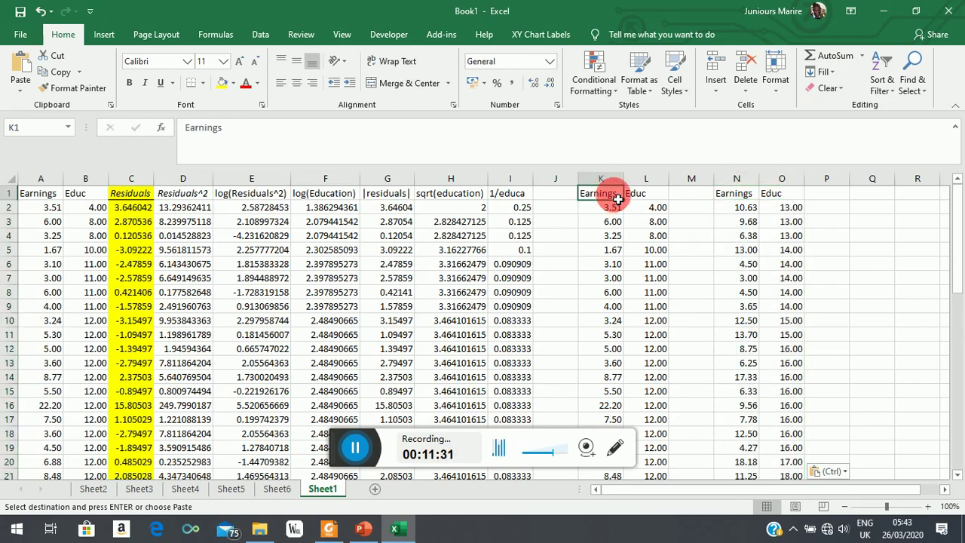
double_click(615, 198)
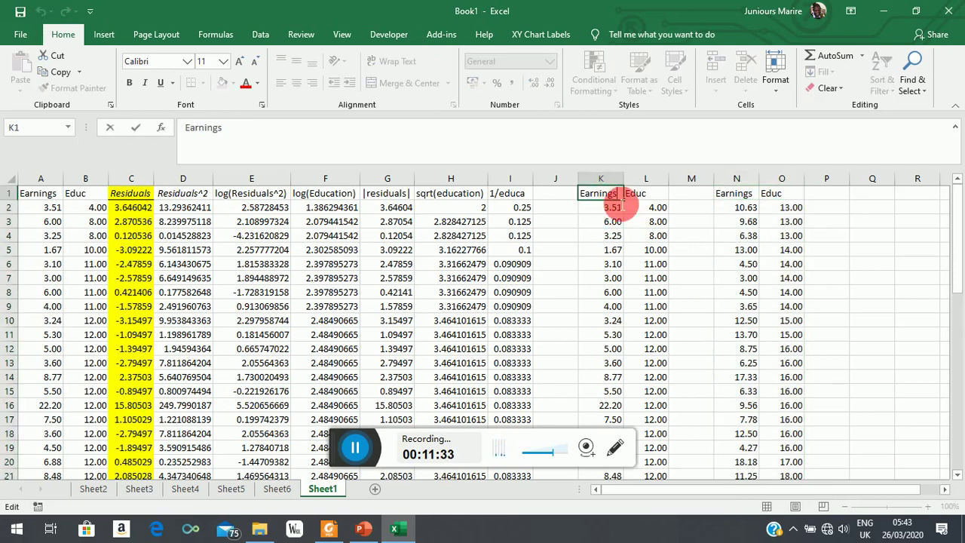
text(1)
click(616, 221)
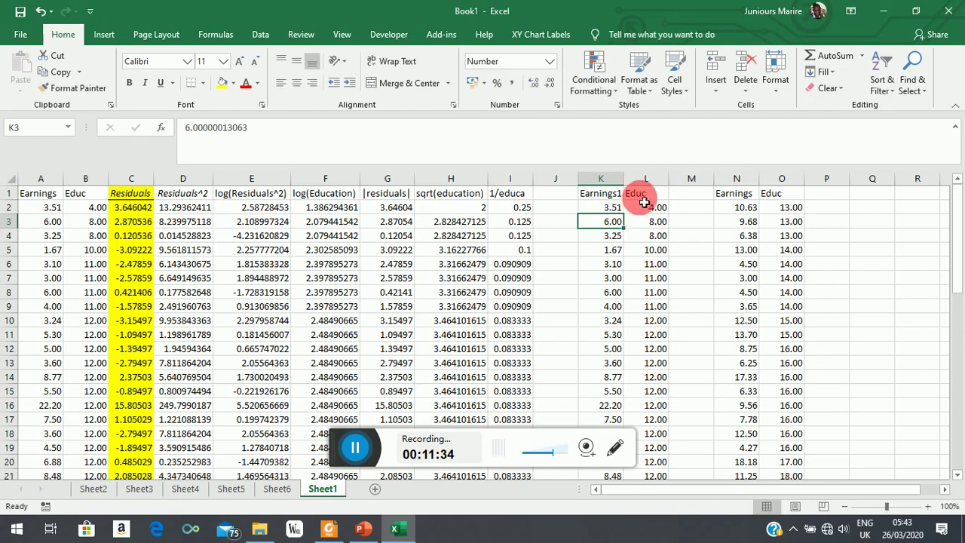
click(654, 196)
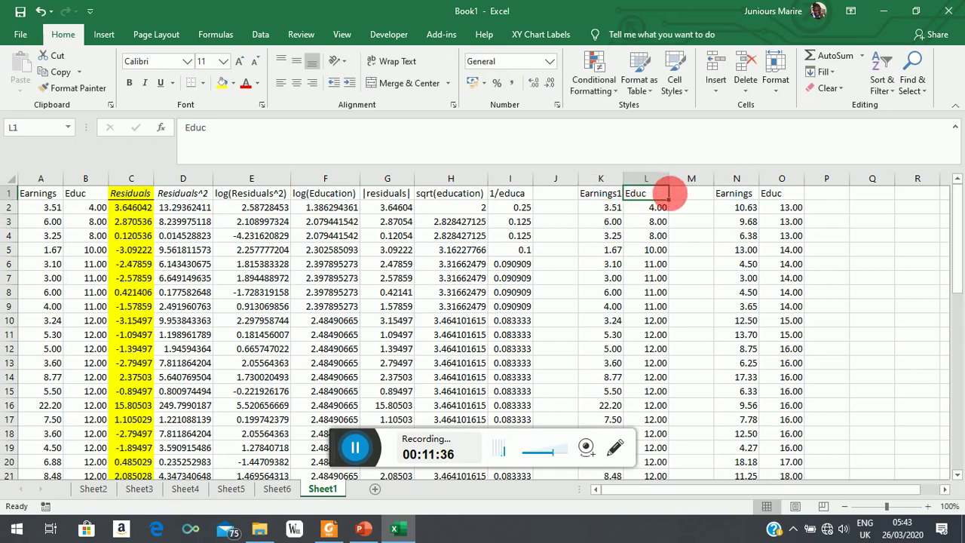
double_click(658, 194)
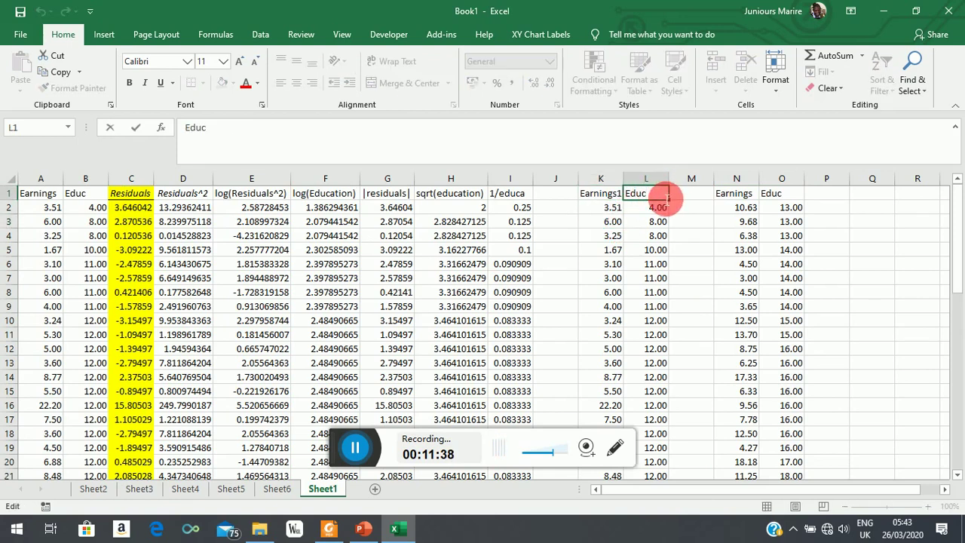
click(697, 193)
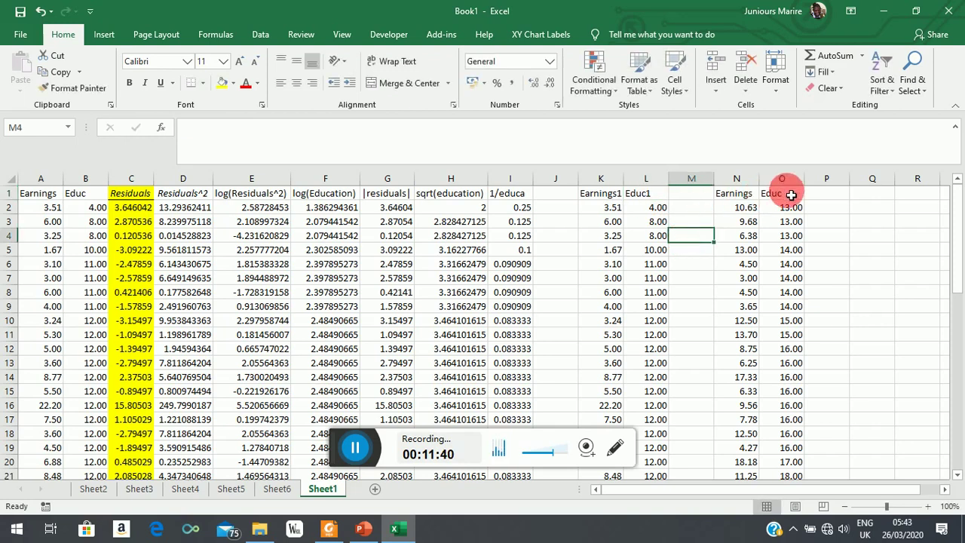
Rename the second block's headers in O1 and N1 as Educ2 and Earnings2
click(782, 194)
double_click(781, 194)
text(2)
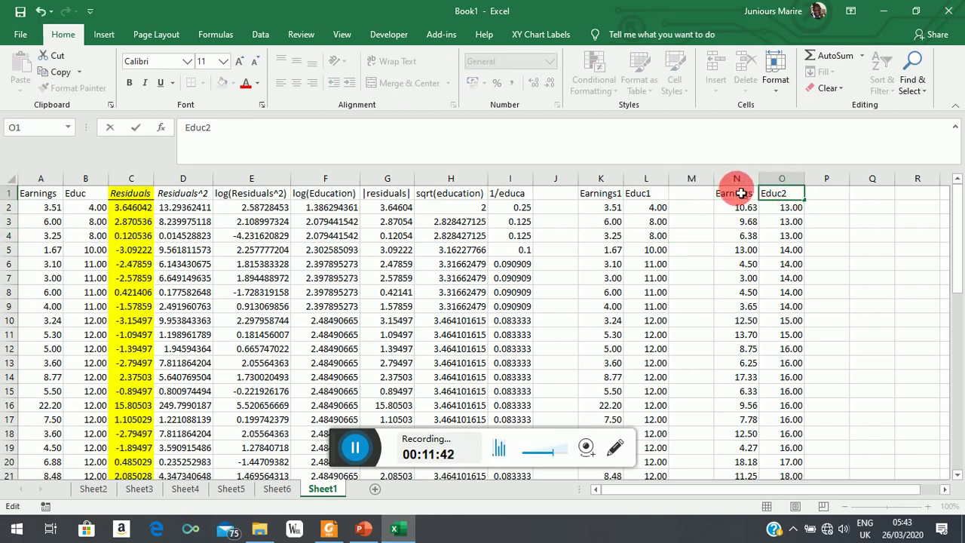
click(757, 196)
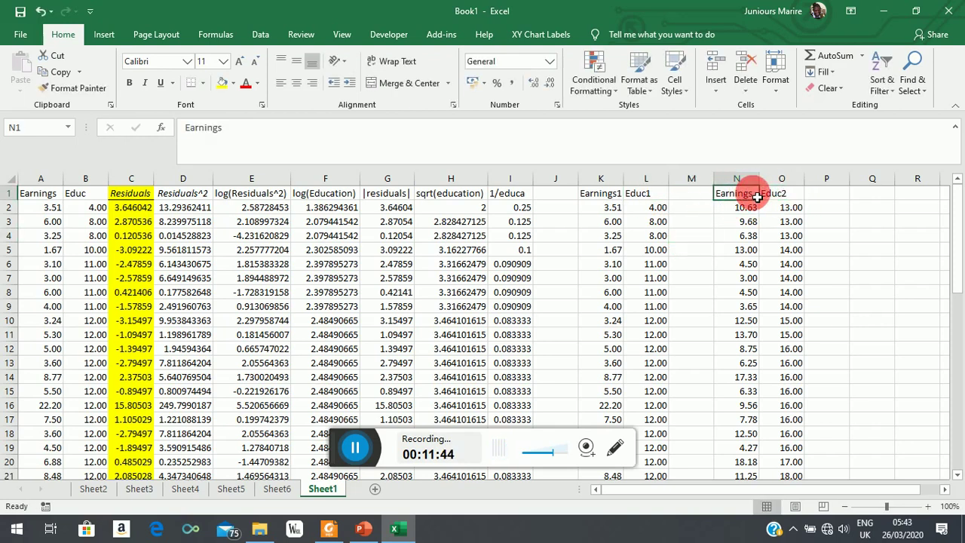
double_click(758, 195)
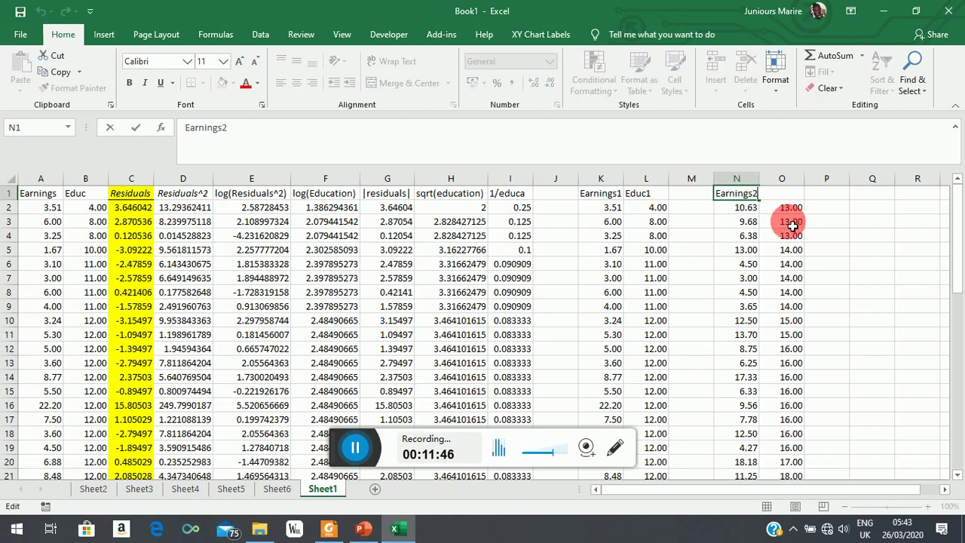
click(825, 257)
scroll(695, 308, down, 1)
scroll(695, 307, down, 3)
scroll(694, 306, up, 4)
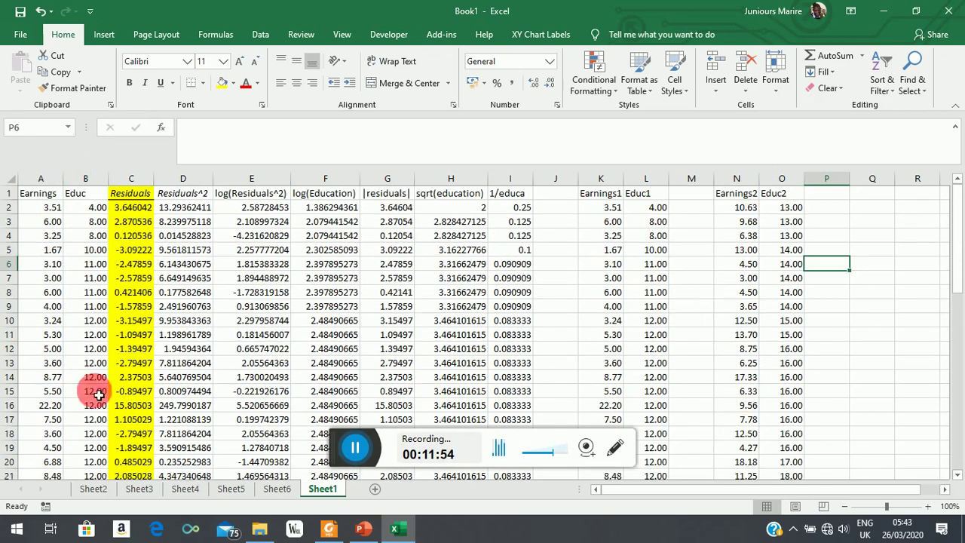
Examine the ten middle observations in rows 22 to 31 that are omitted from both subsamples
scroll(90, 407, down, 4)
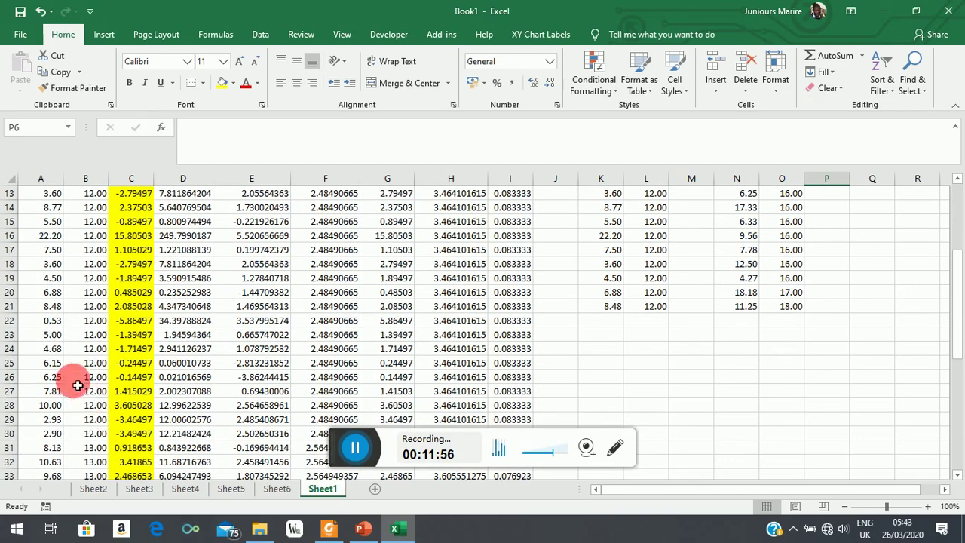
scroll(38, 422, down, 1)
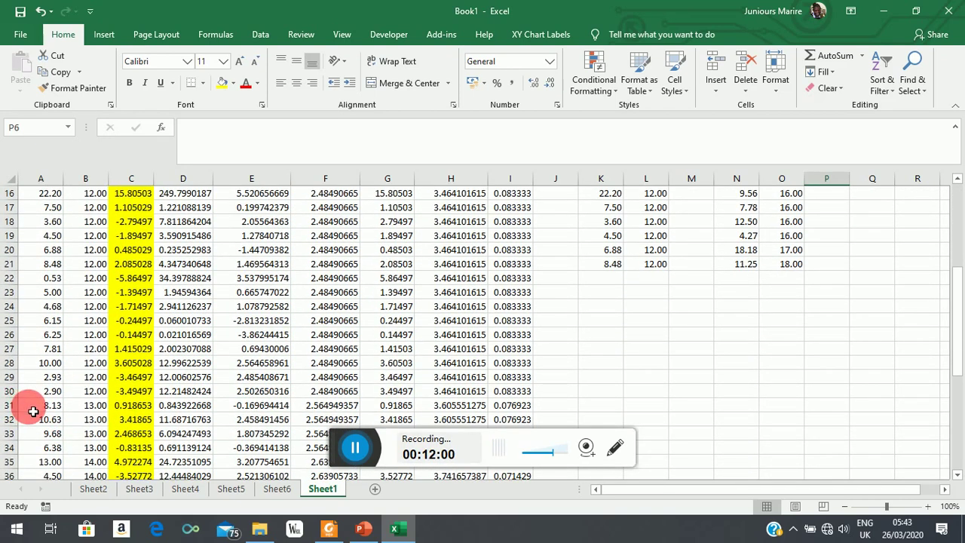
click(34, 280)
drag(36, 287, 42, 422)
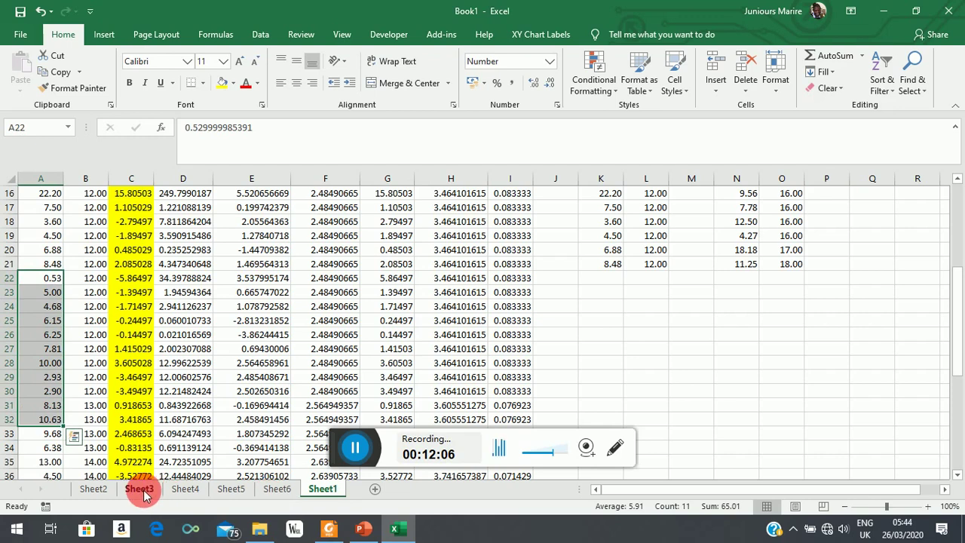
key(shift+Up)
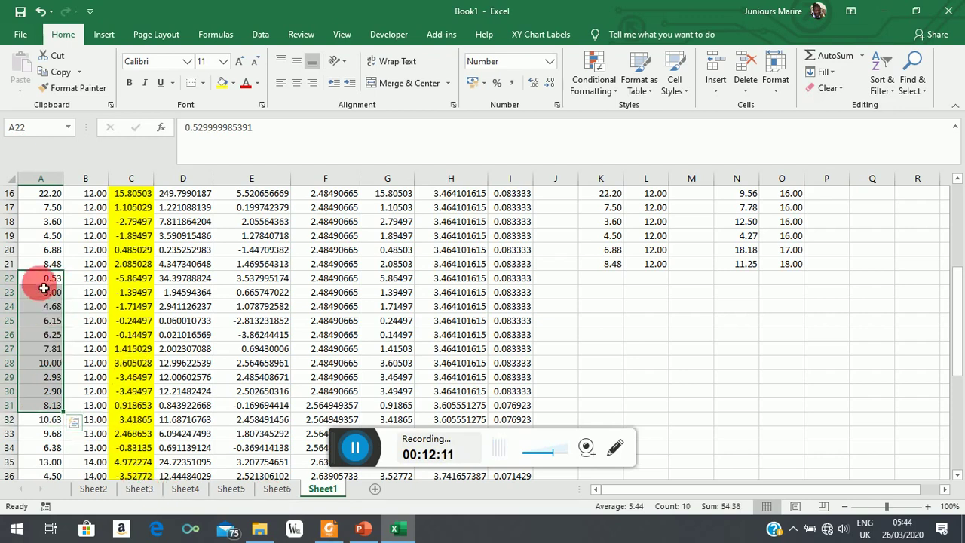
drag(17, 276, 10, 408)
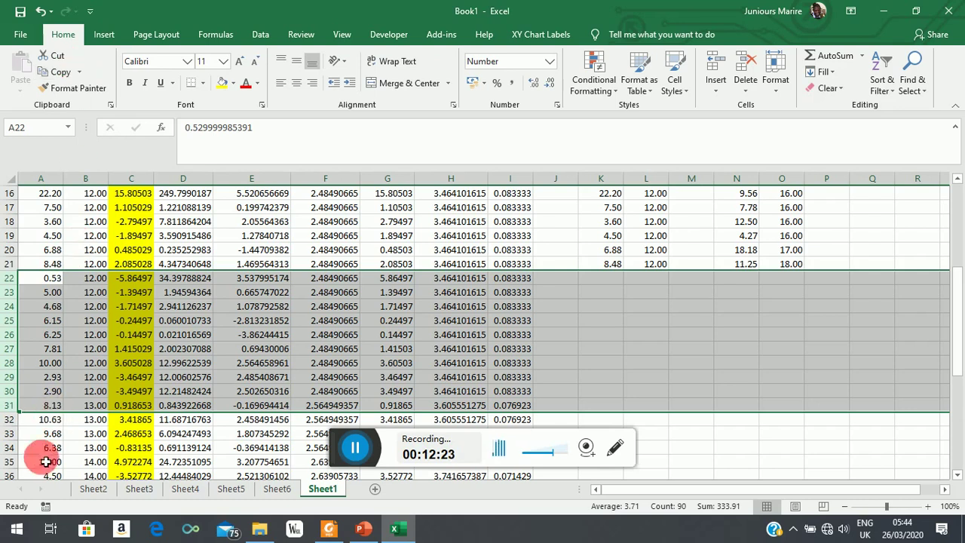
click(736, 434)
Enter the degrees-of-freedom note "n1-k; n2-k" in cell Q1
scroll(767, 355, up, 5)
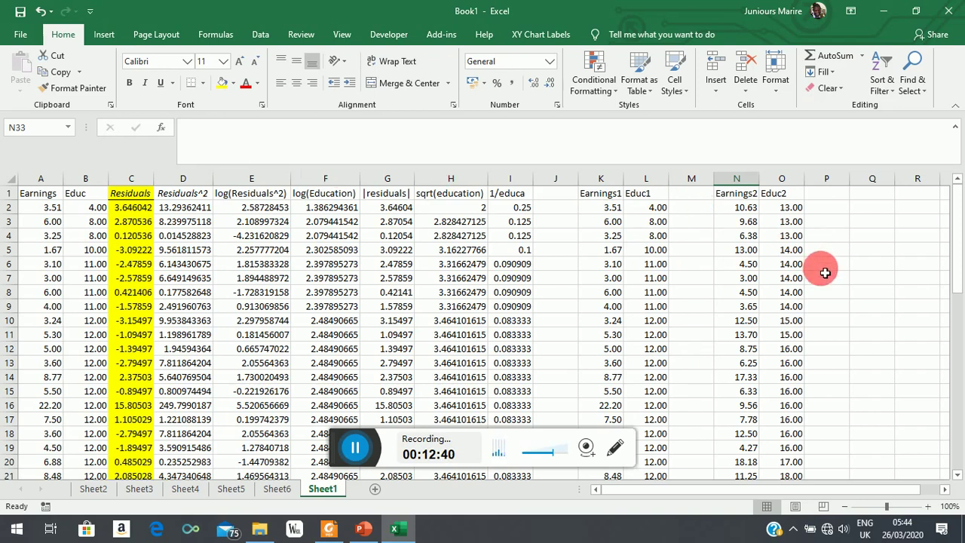
click(863, 197)
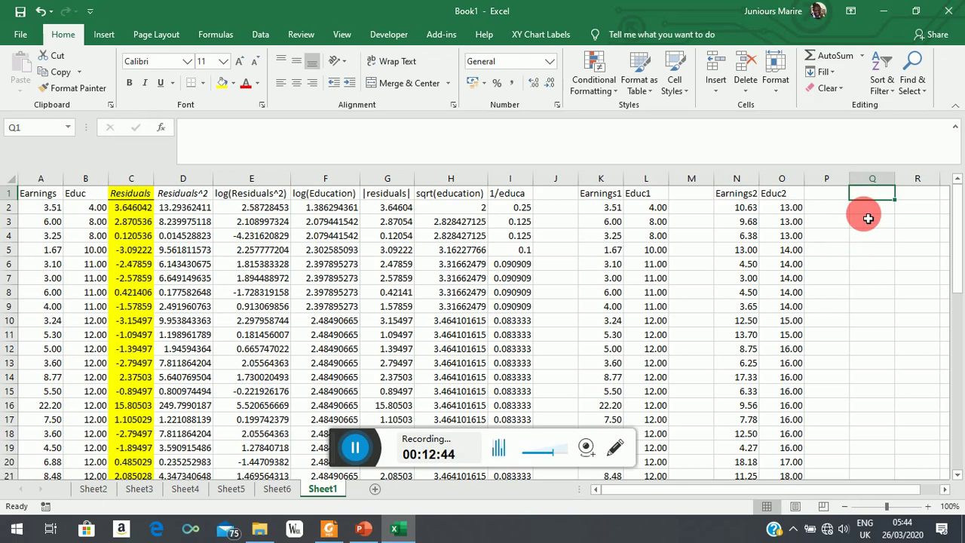
text(n1-k; n2-k)
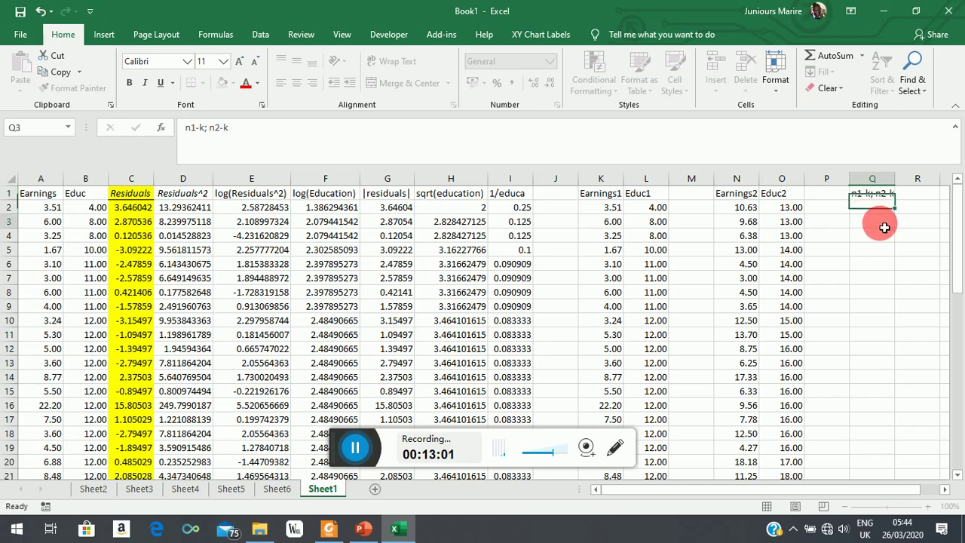
click(868, 220)
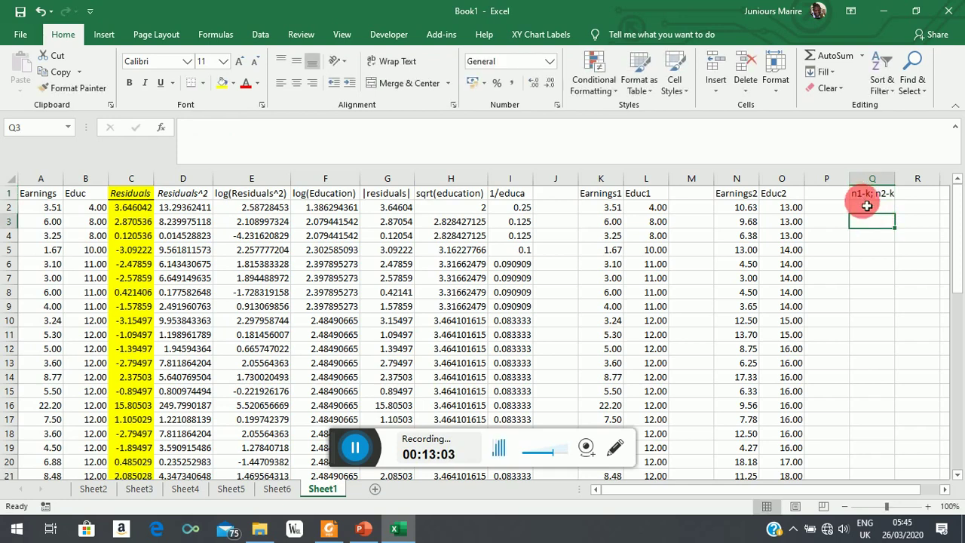
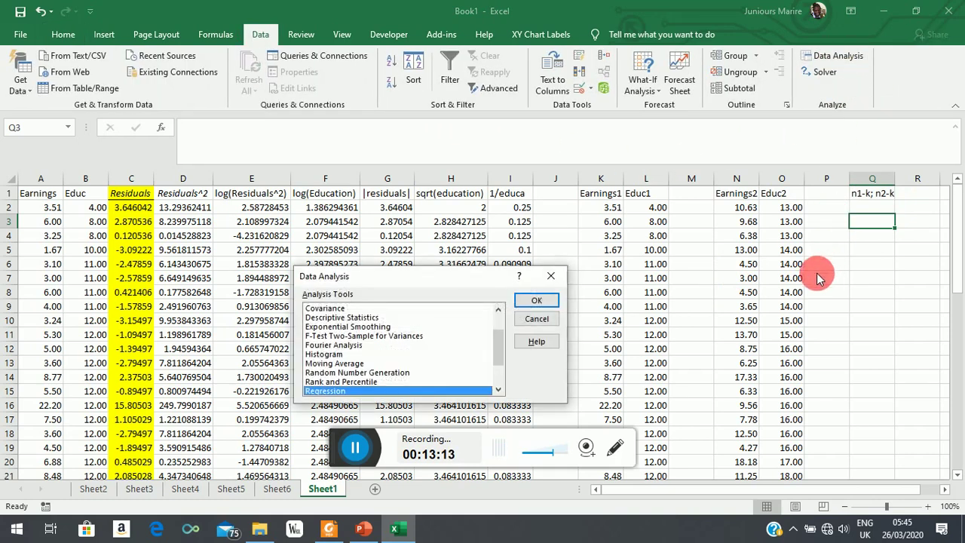
Set up a Regression with Earnings1 (K1:K21) as the Y range and Educ1 (L1:L21) as the X range
click(537, 302)
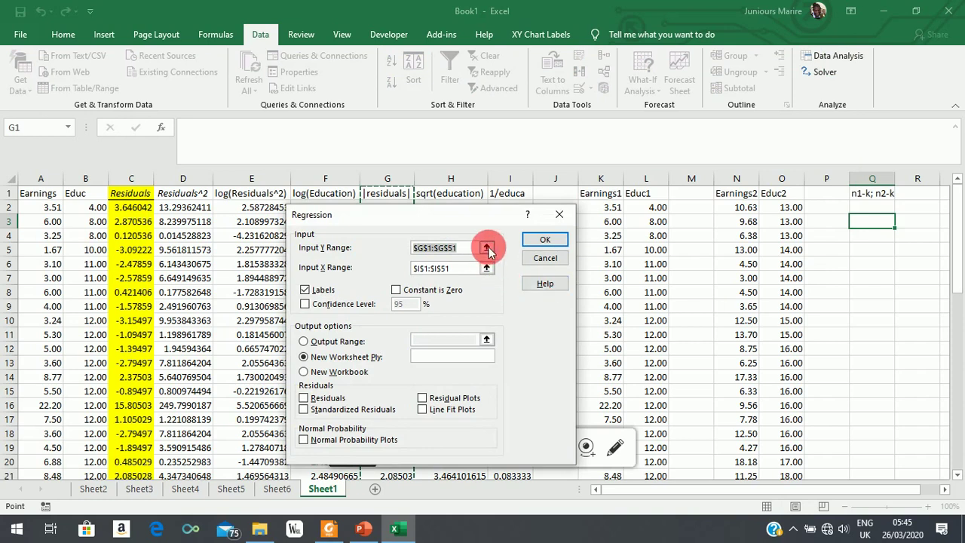
click(486, 249)
drag(611, 200, 616, 373)
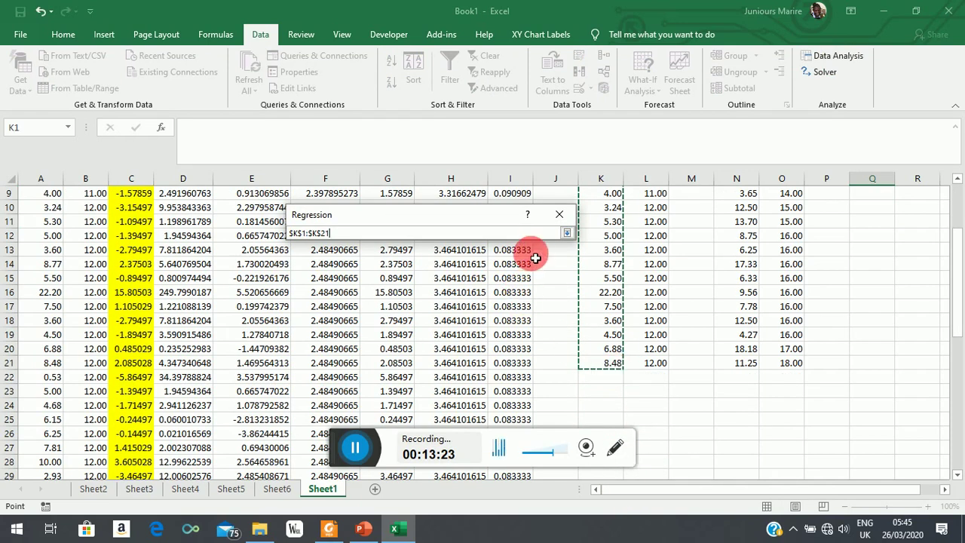
click(566, 235)
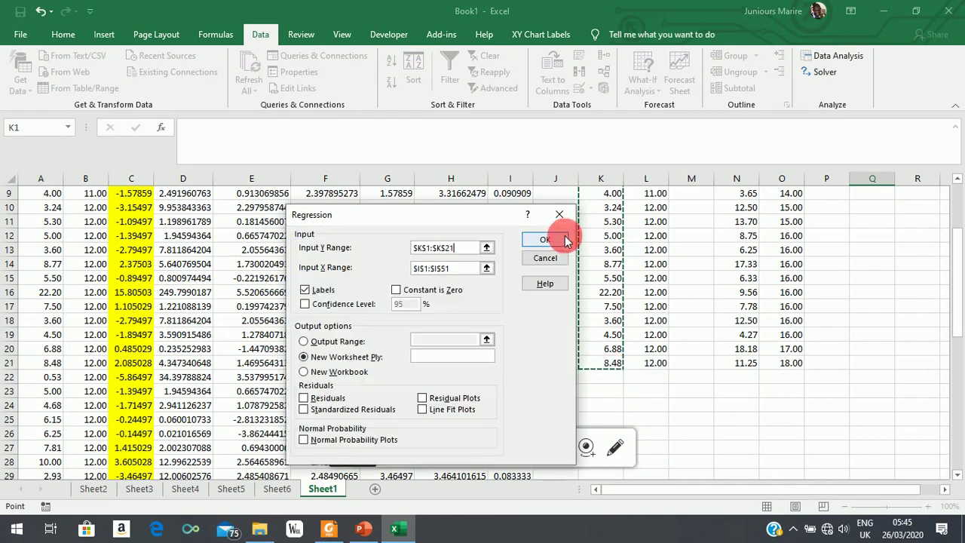
click(484, 270)
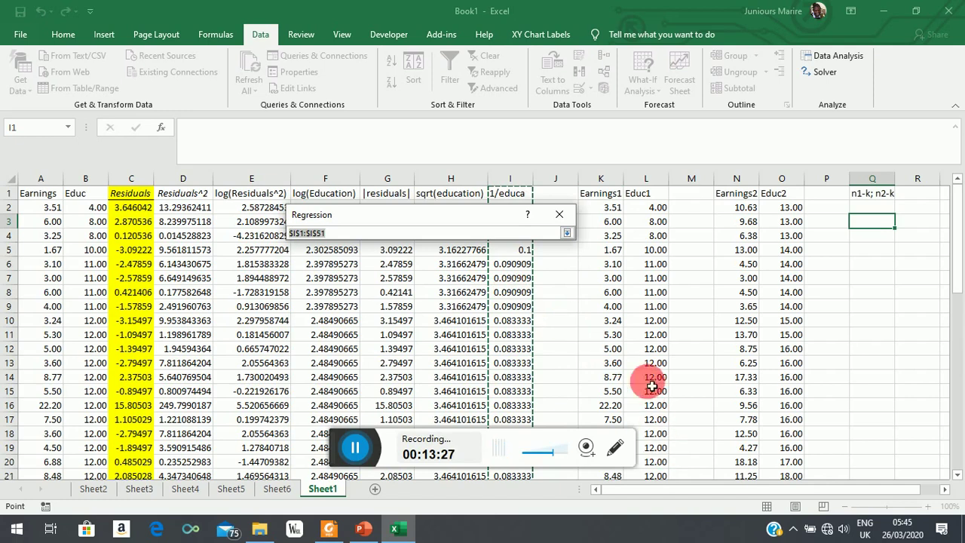
drag(647, 194, 665, 437)
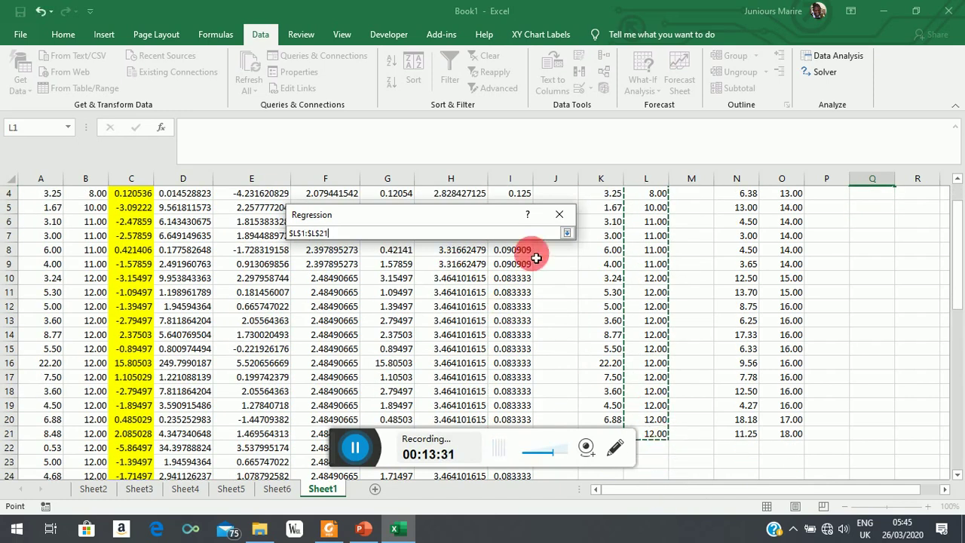
click(566, 236)
Run the first subsample's regression with labels and residuals included, sending the output to a new worksheet
click(304, 289)
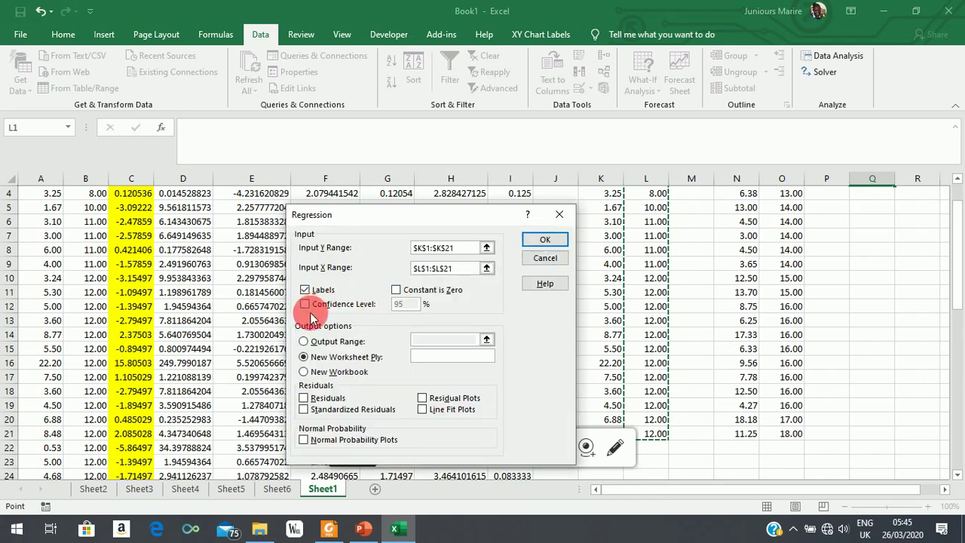
click(305, 400)
click(545, 240)
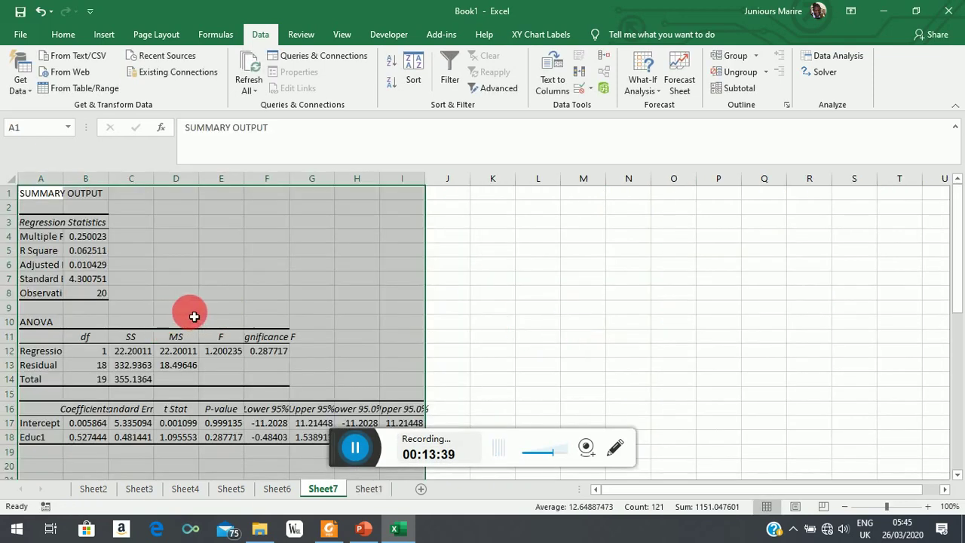
Add the header Residuals1^2 in D24, beside the Residuals column of the regression's residual output
scroll(194, 316, down, 6)
click(149, 279)
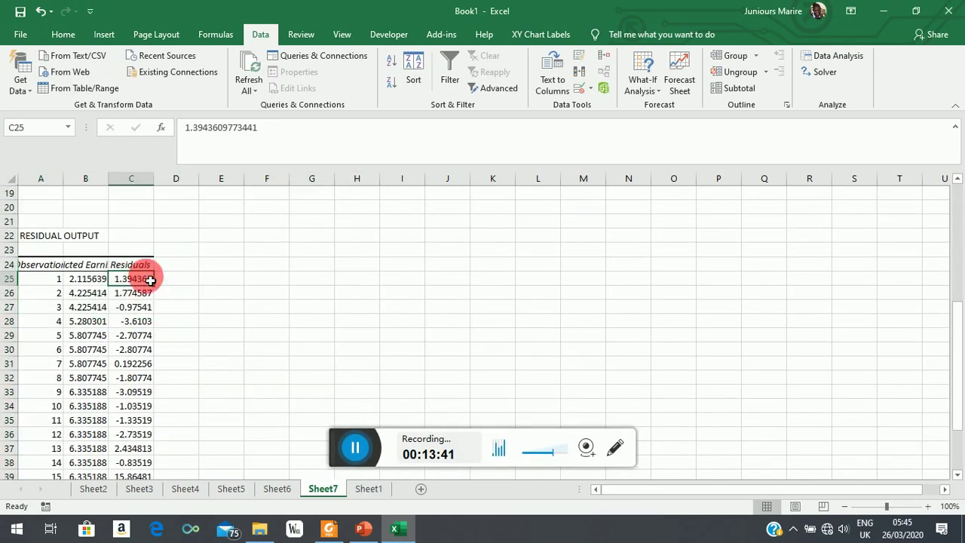
drag(136, 267, 146, 448)
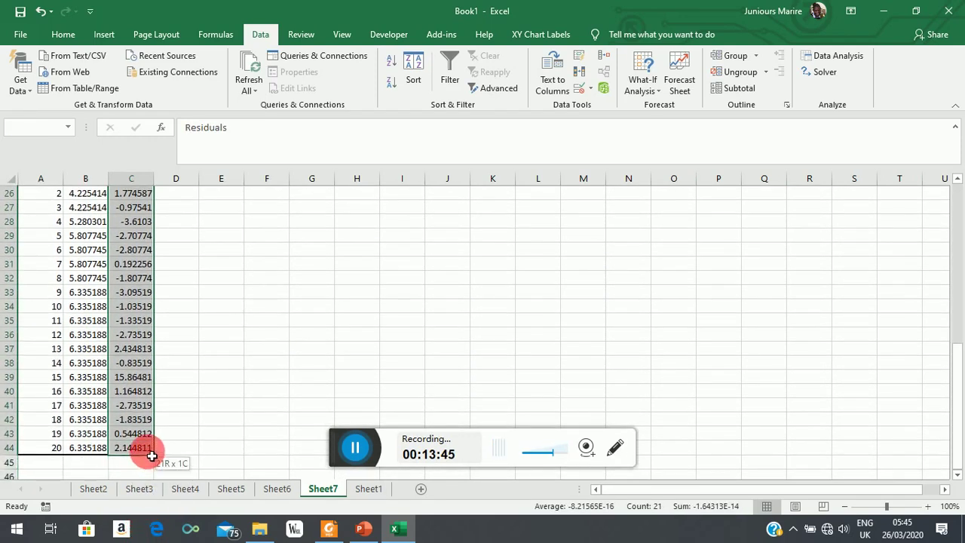
scroll(197, 381, up, 2)
scroll(197, 381, up, 4)
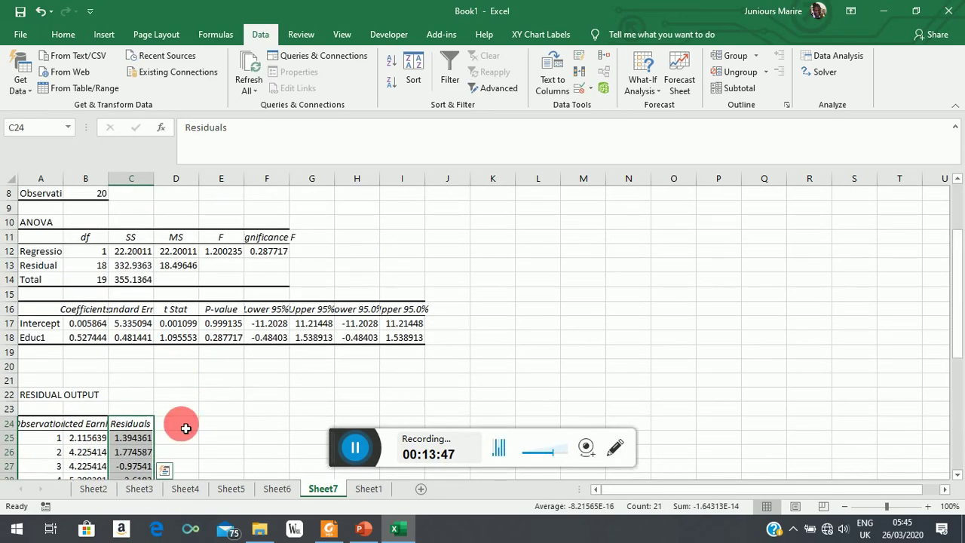
click(185, 423)
text(Residuals1^2)
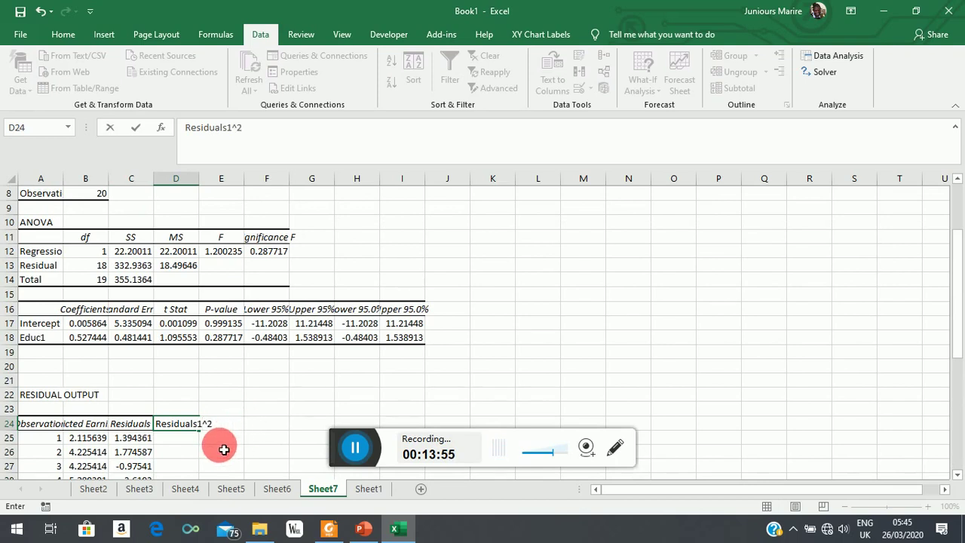
click(202, 448)
Square the first residual in D25 with =C25^2 and fill the formula down to D44
click(197, 441)
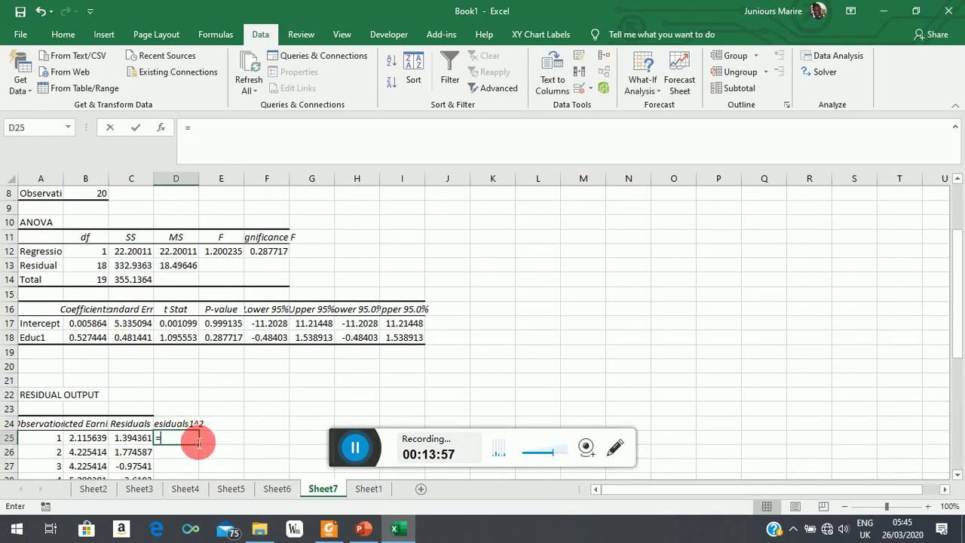
text(=)
key(Left)
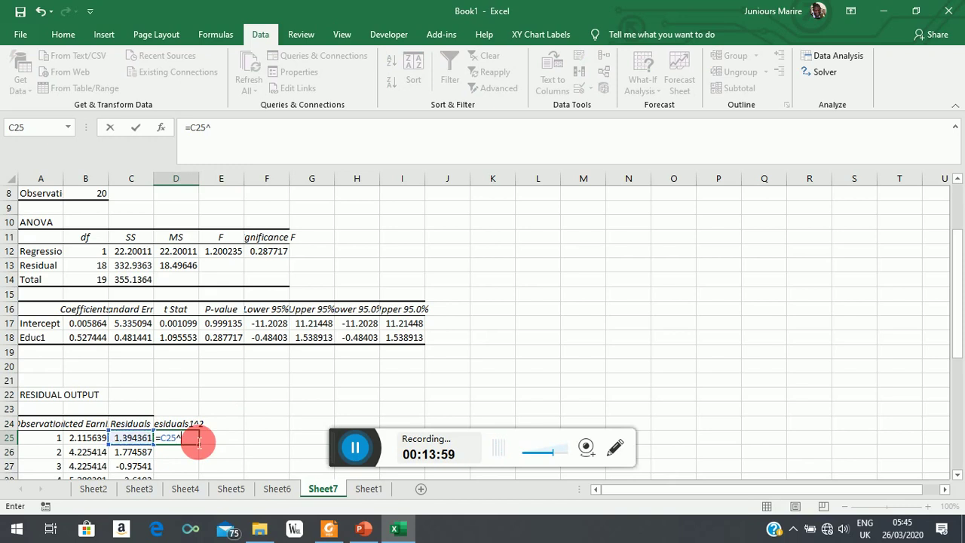
text(^2)
key(Return)
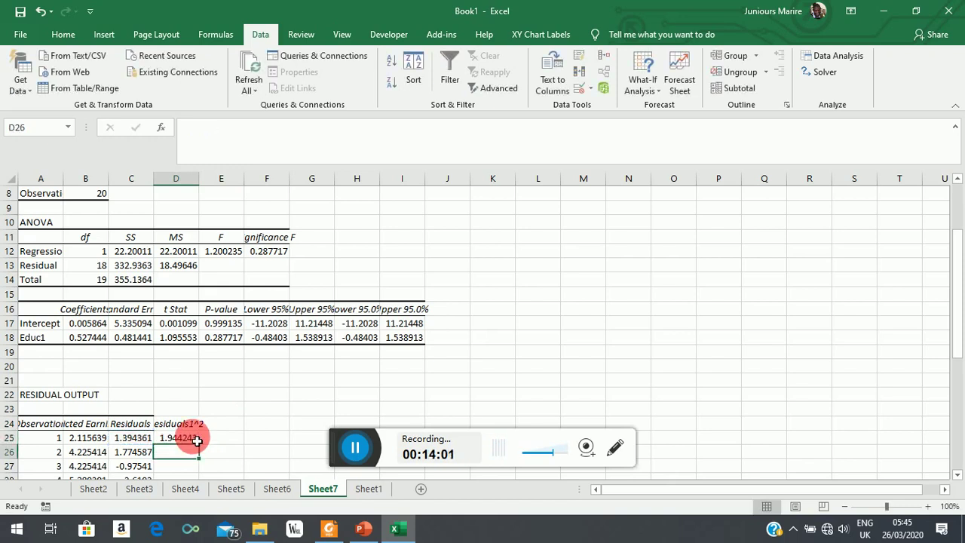
double_click(204, 450)
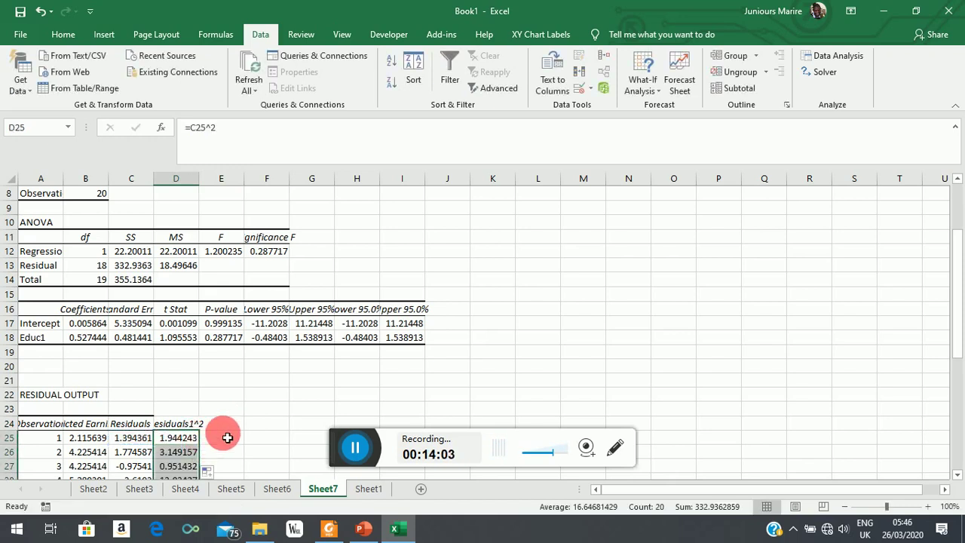
right_click(178, 458)
click(224, 198)
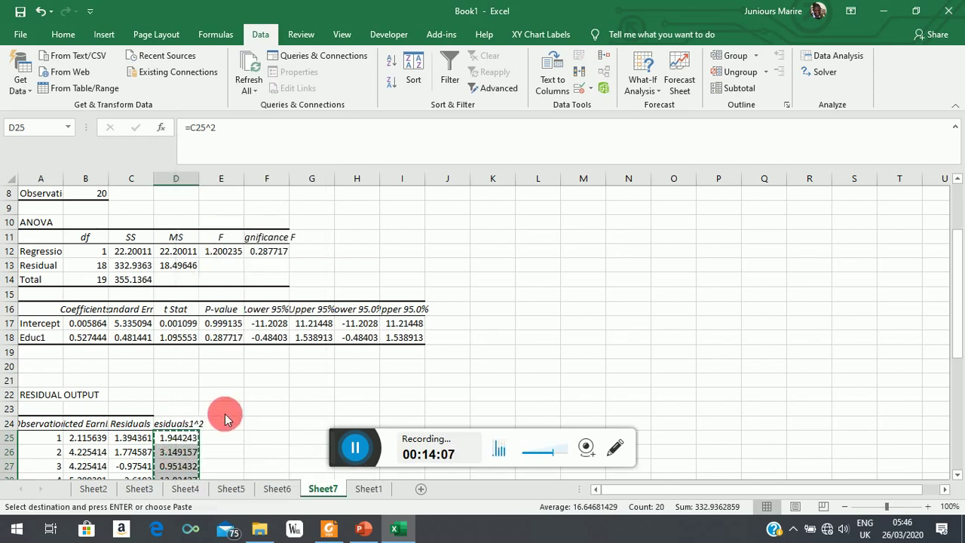
click(220, 429)
drag(192, 426, 190, 438)
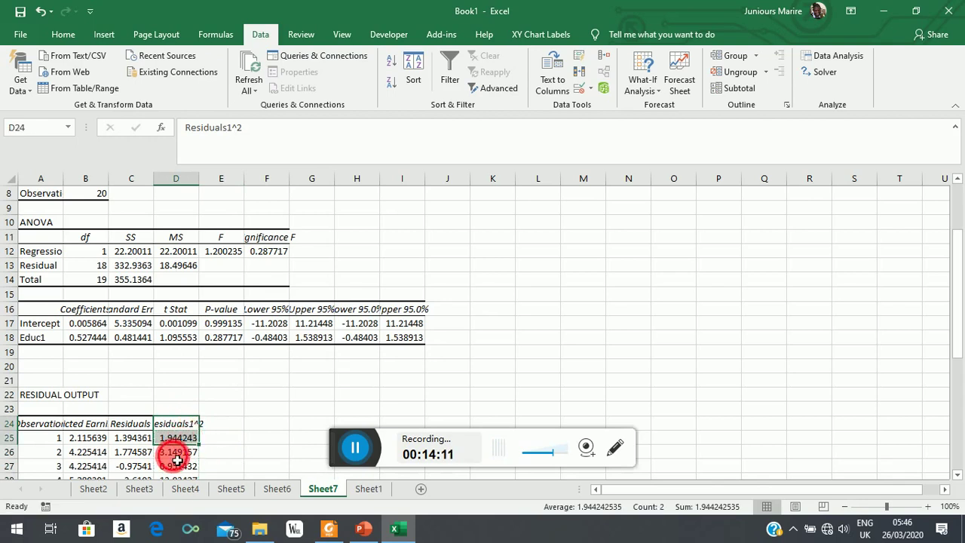
click(177, 457)
Copy the Residuals1^2 column with its header (D24:D44) and paste it as values into Sheet1 starting at M1
drag(180, 424, 187, 456)
key(ctrl+c)
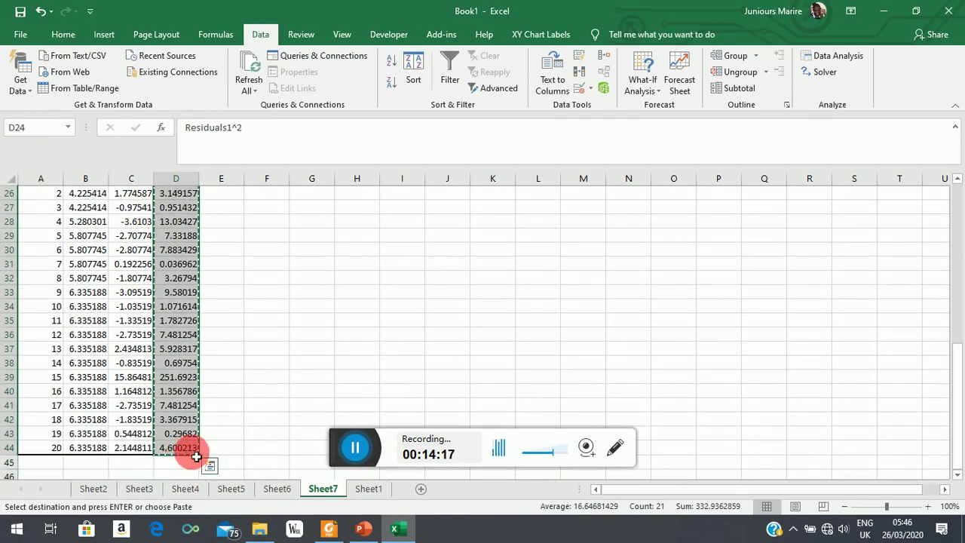
click(185, 375)
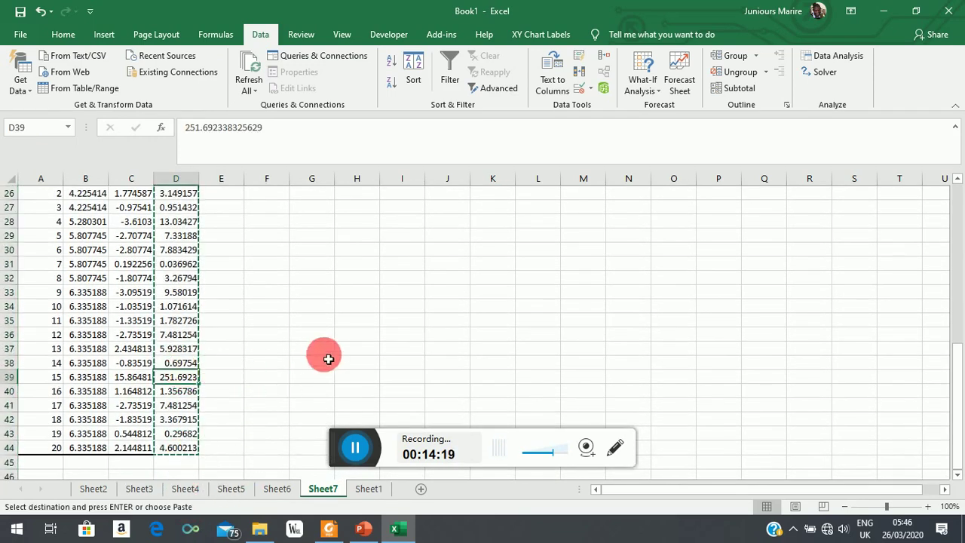
click(369, 489)
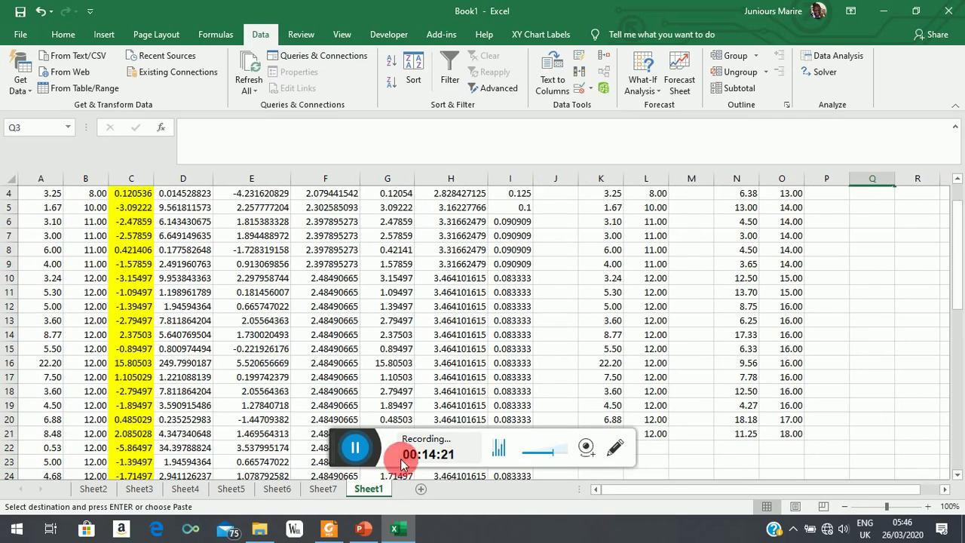
scroll(764, 189, up, 1)
click(689, 196)
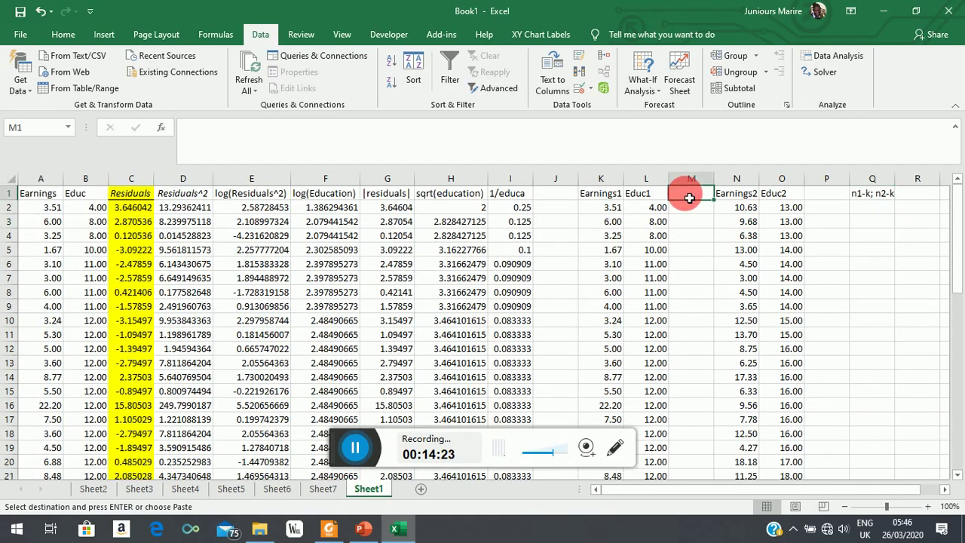
right_click(688, 198)
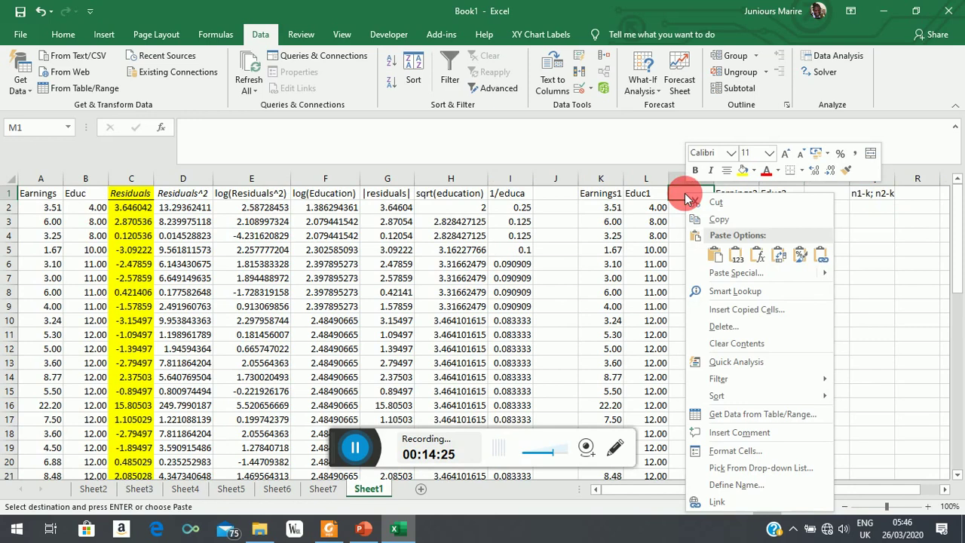
click(736, 257)
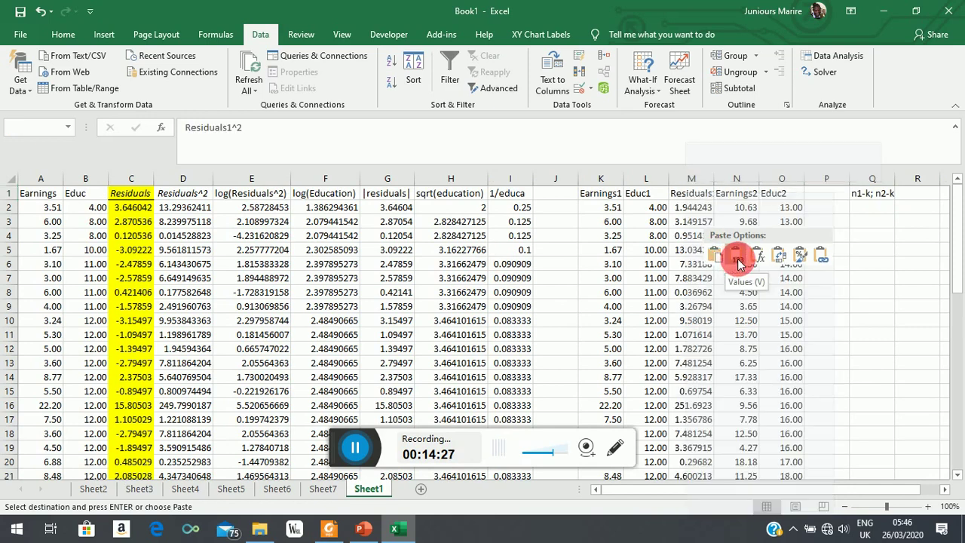
Widen column M on Sheet1 to fit the full Residuals1^2 header and its values
click(866, 306)
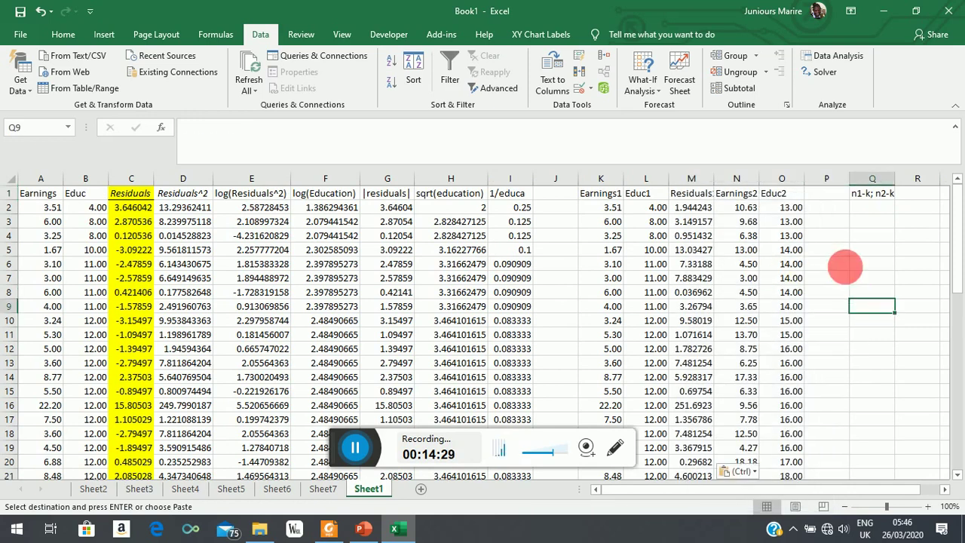
click(713, 184)
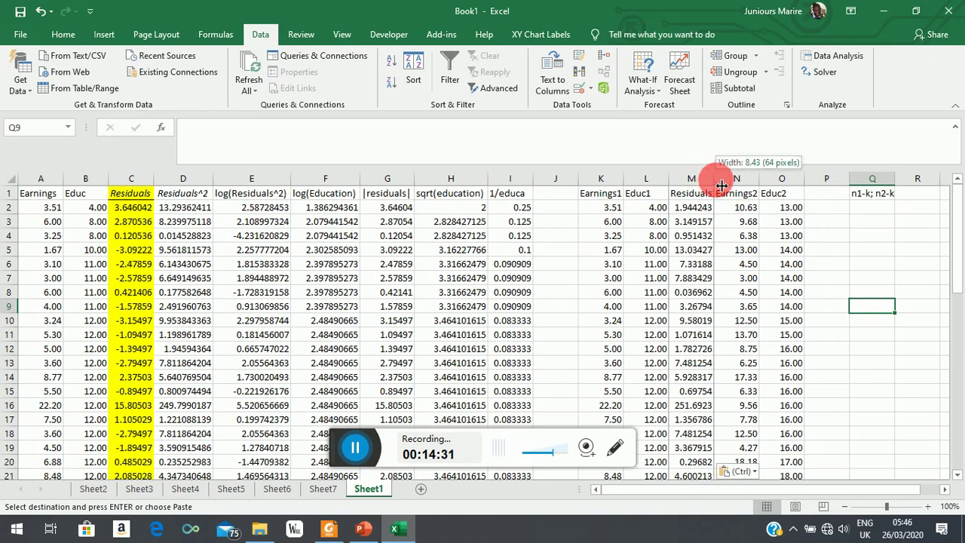
double_click(721, 185)
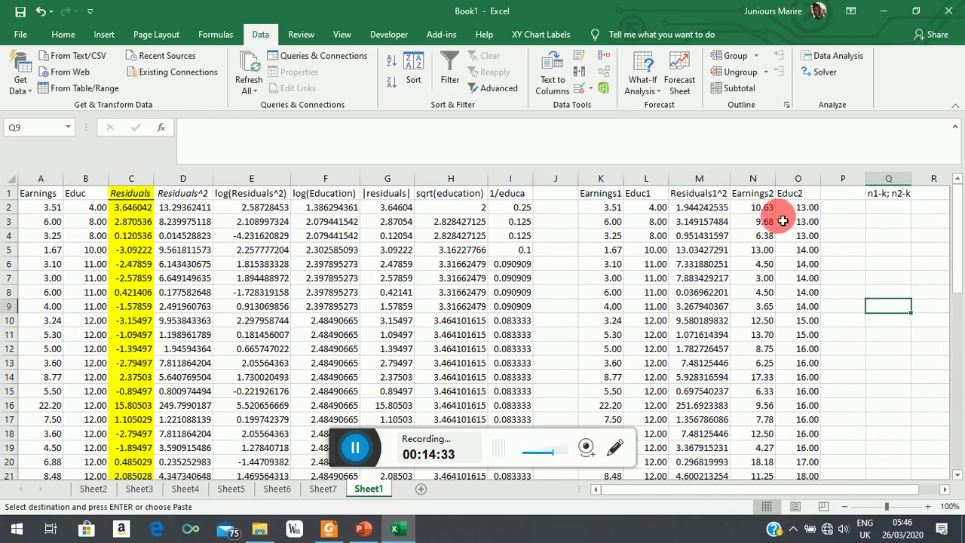
Regress Earnings2 (N1:N21) on Educ2 (O1:O21) with labels and residuals included, sending the output to a new worksheet
click(826, 68)
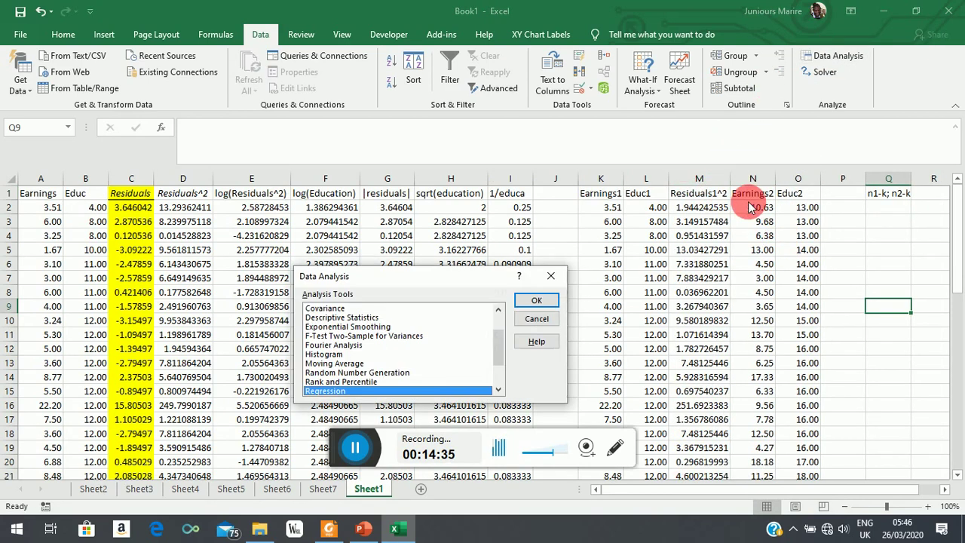
click(519, 304)
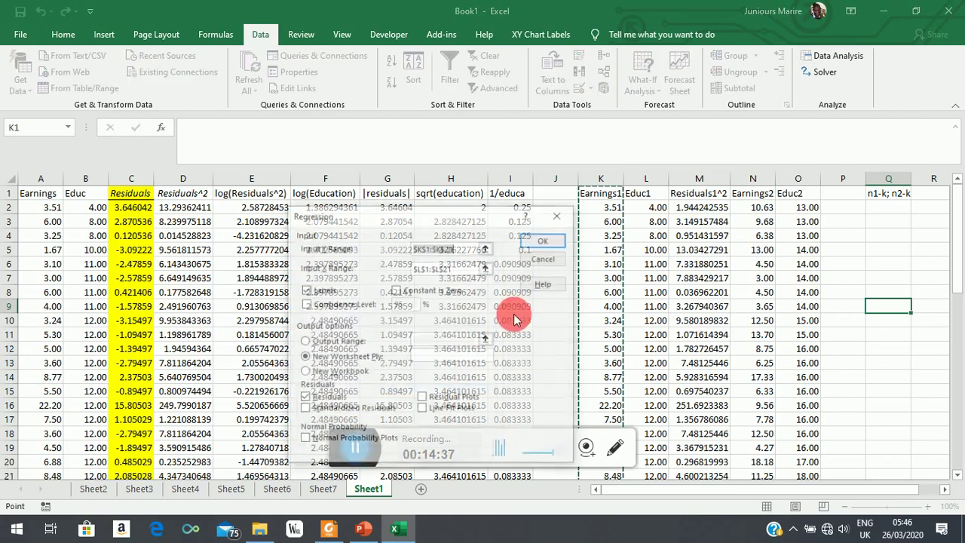
click(492, 257)
drag(752, 194, 766, 427)
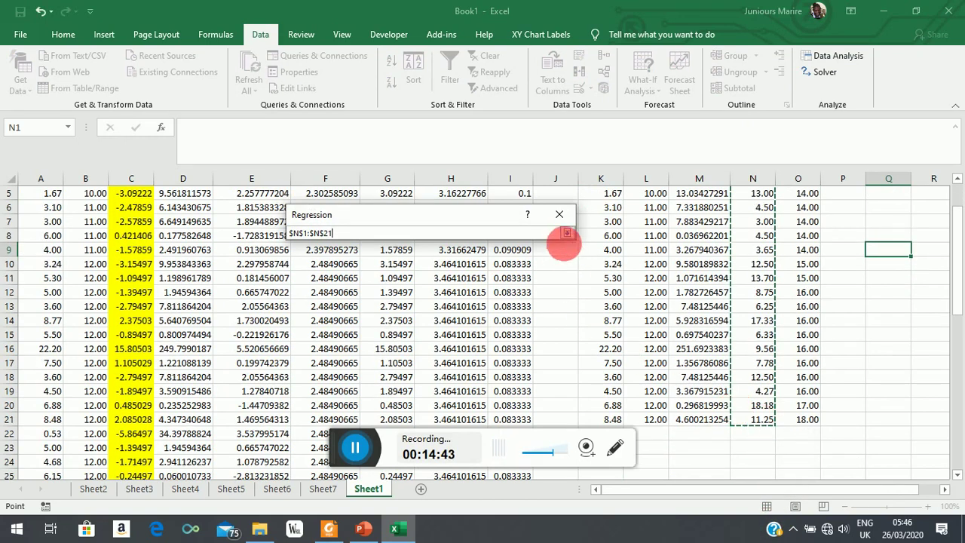
click(566, 235)
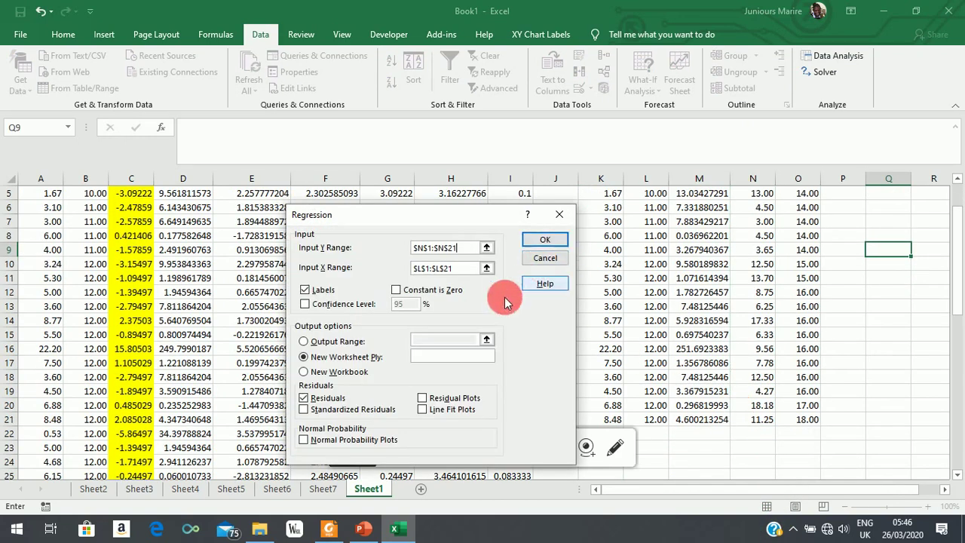
click(485, 249)
drag(800, 195, 798, 449)
click(566, 233)
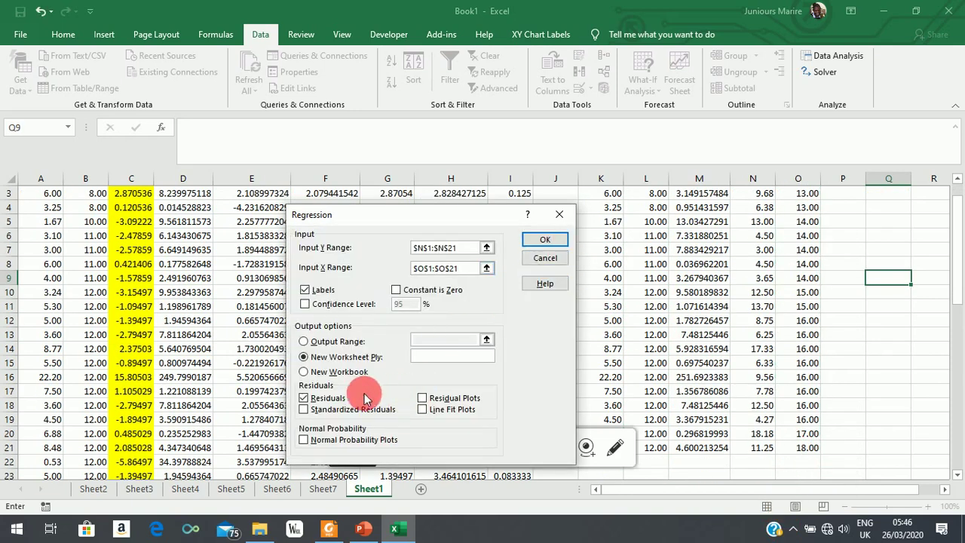
click(544, 240)
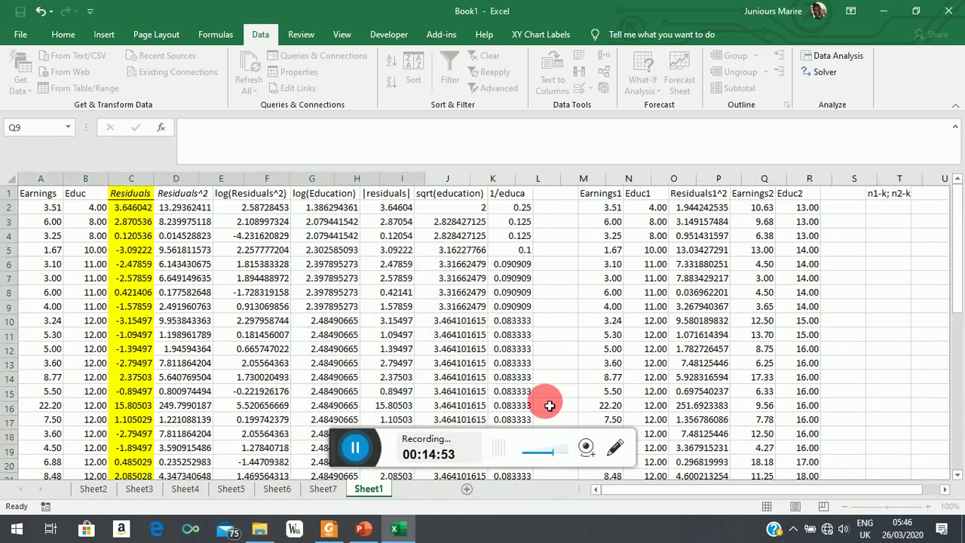
Add the header Residuals2^2 in D24, beside the Residuals column of the second regression's residual output
scroll(185, 369, down, 5)
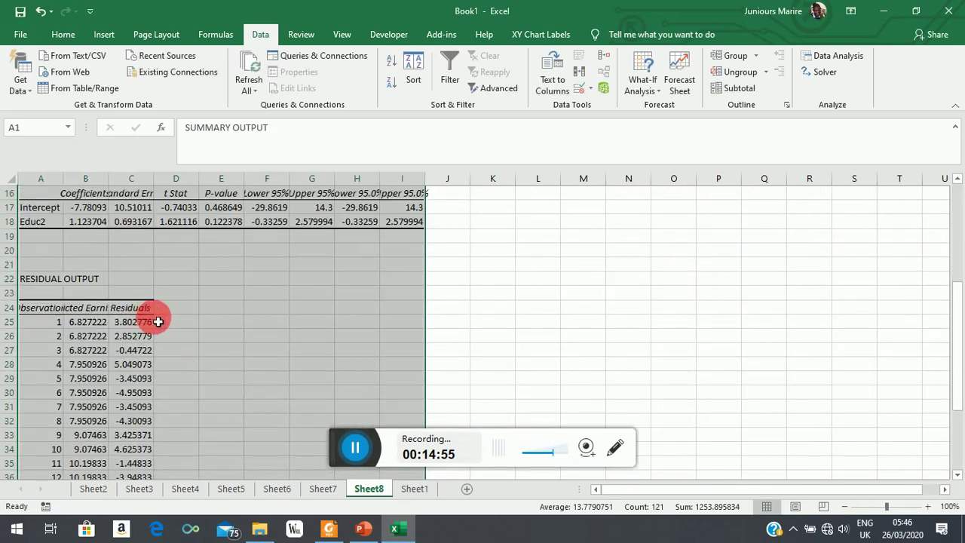
click(184, 307)
text(Residuals2^2)
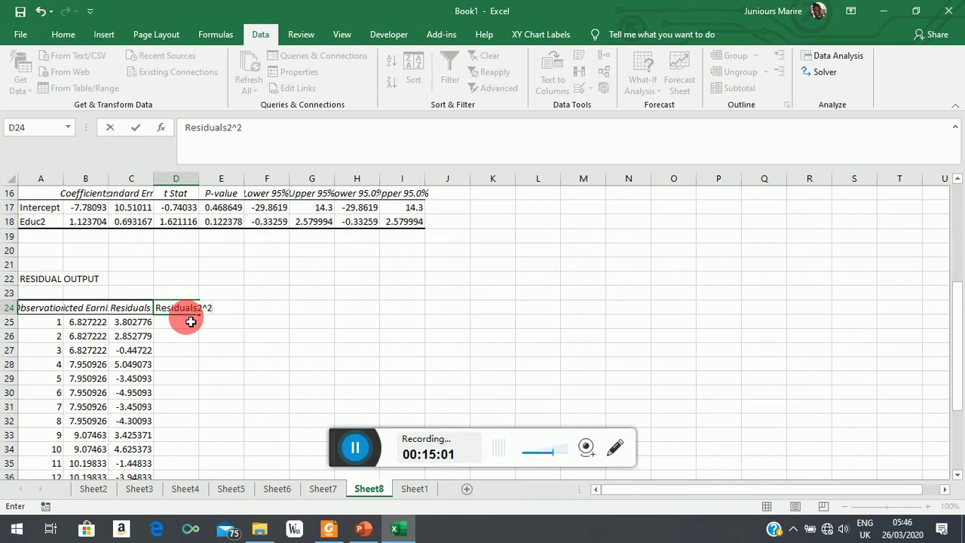
key(Return)
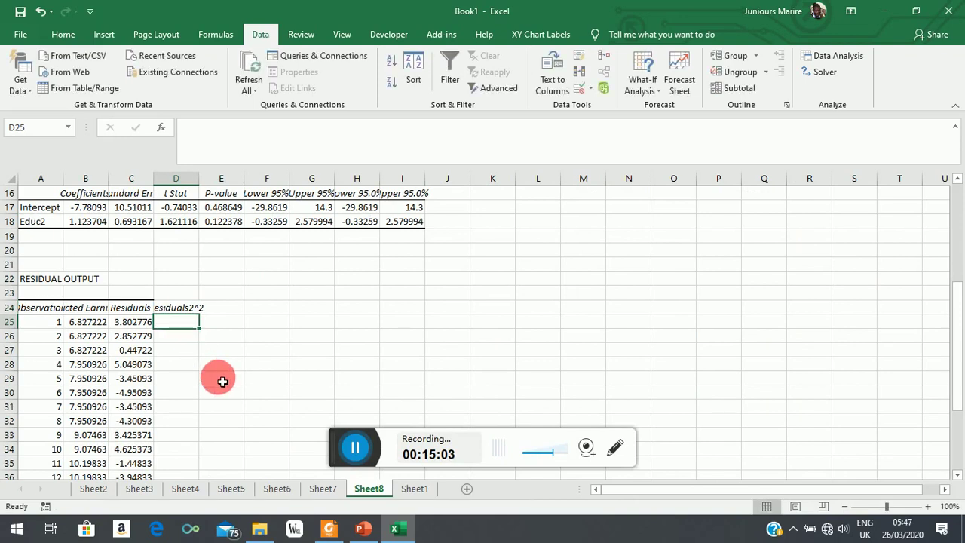
Square the second subsample's first residual in D25 with =C25^2 and fill the formula down to D44
text(=)
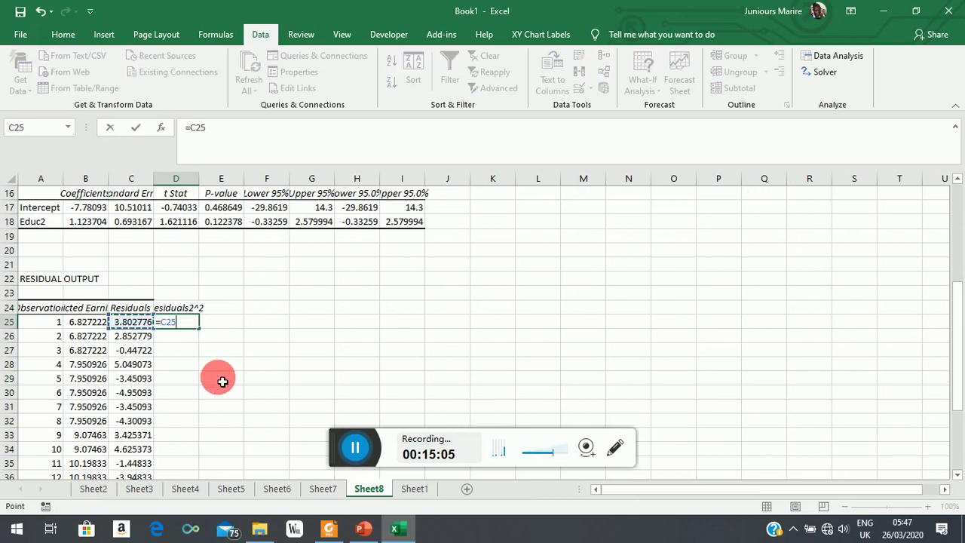
key(Return)
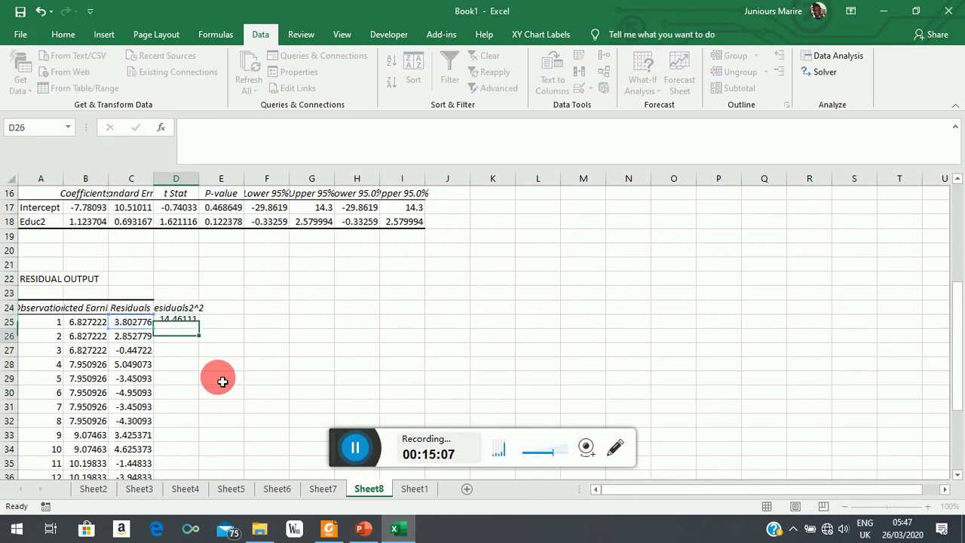
click(185, 322)
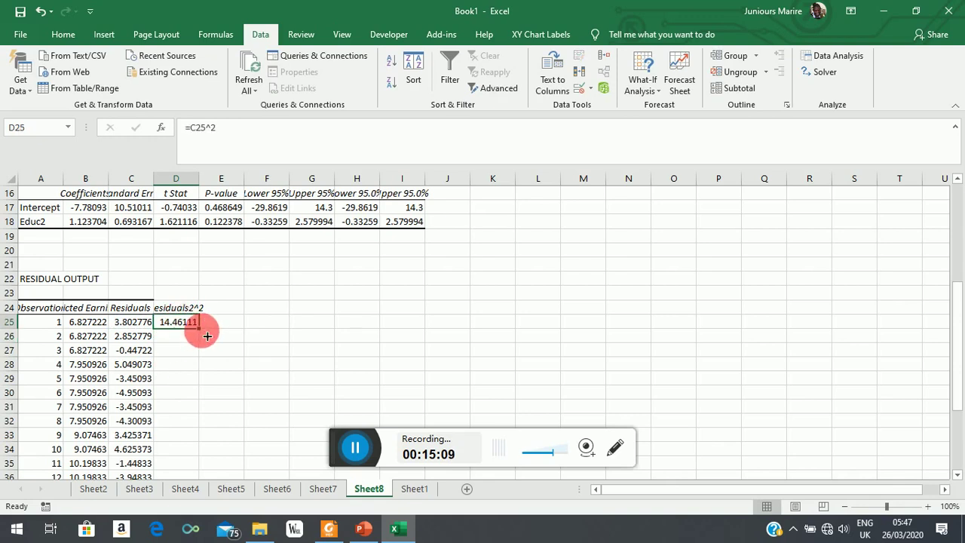
double_click(200, 329)
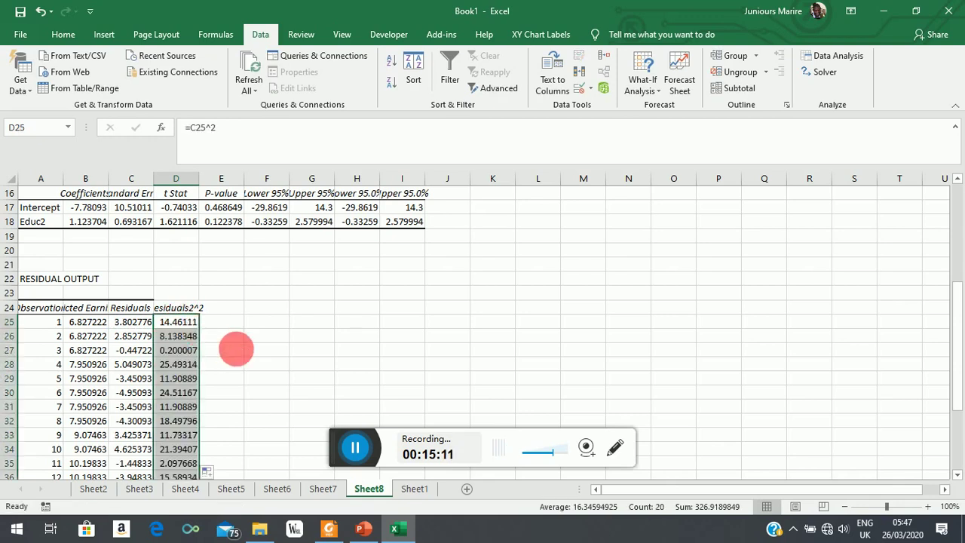
Replace the squared-residual formulas in D25:D44 with their values
key(ctrl+c)
right_click(170, 348)
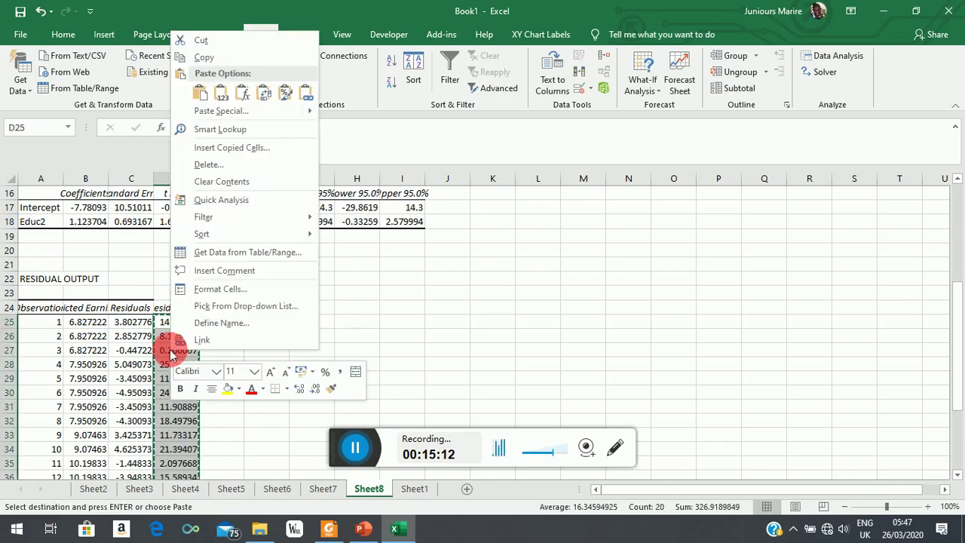
click(220, 91)
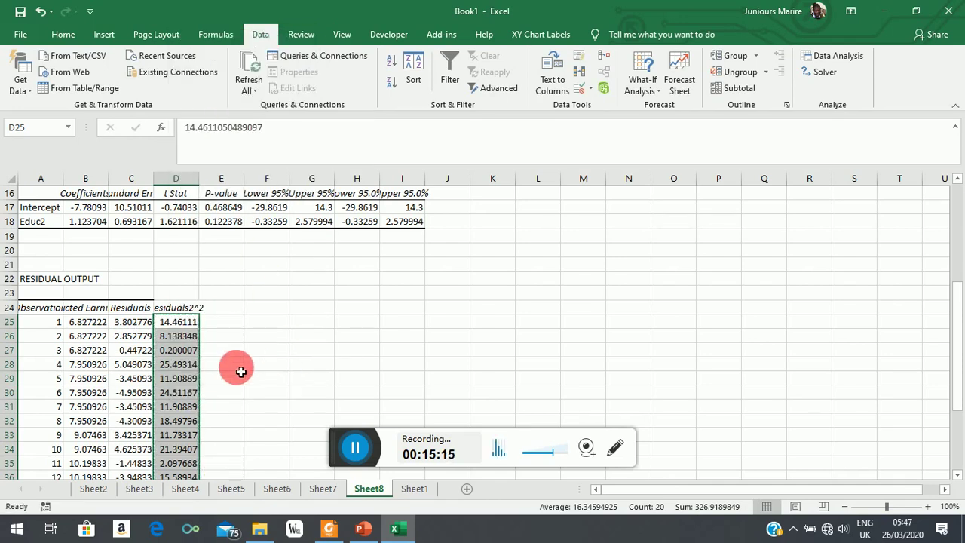
Copy the Residuals2^2 column with its header (D24:D44) and paste it into Sheet1 starting at P1
drag(189, 312, 189, 450)
key(ctrl+c)
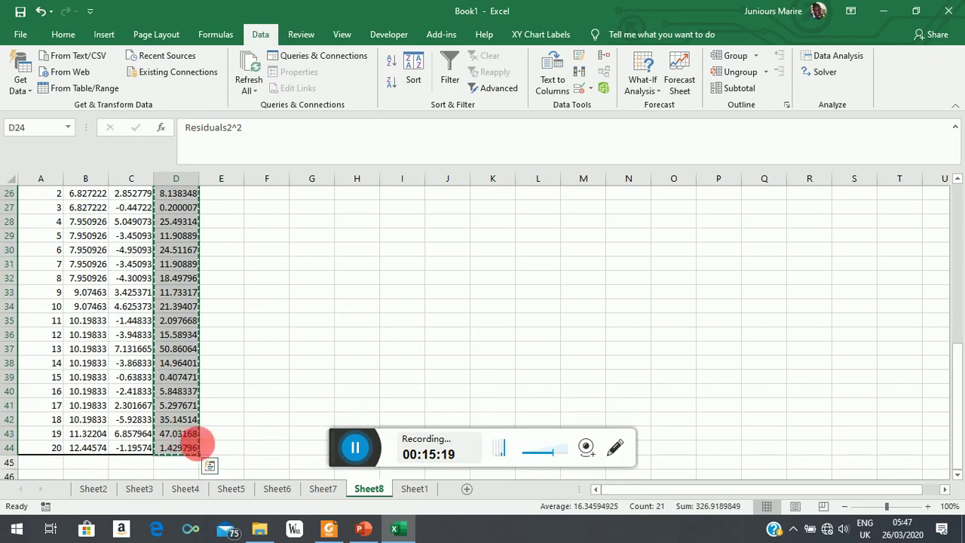
click(414, 488)
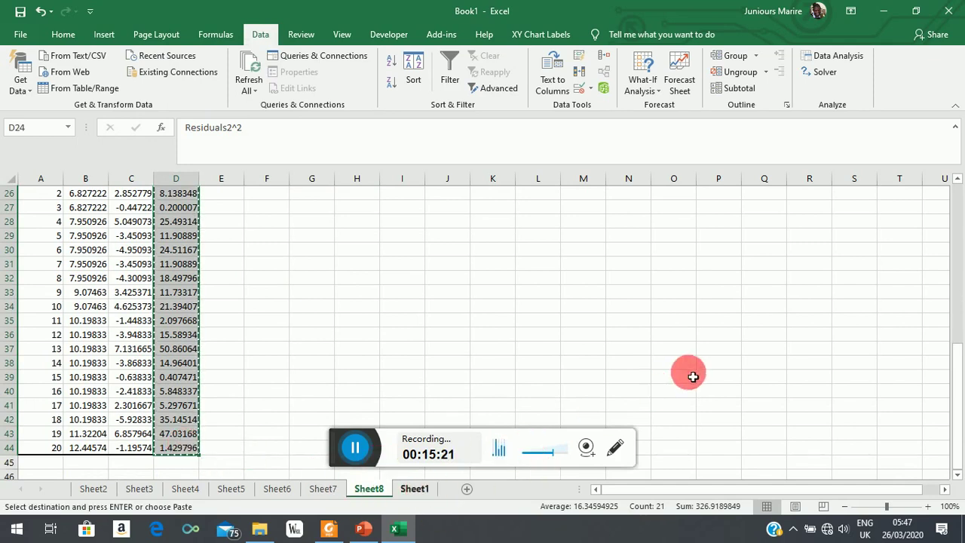
scroll(852, 385, up, 1)
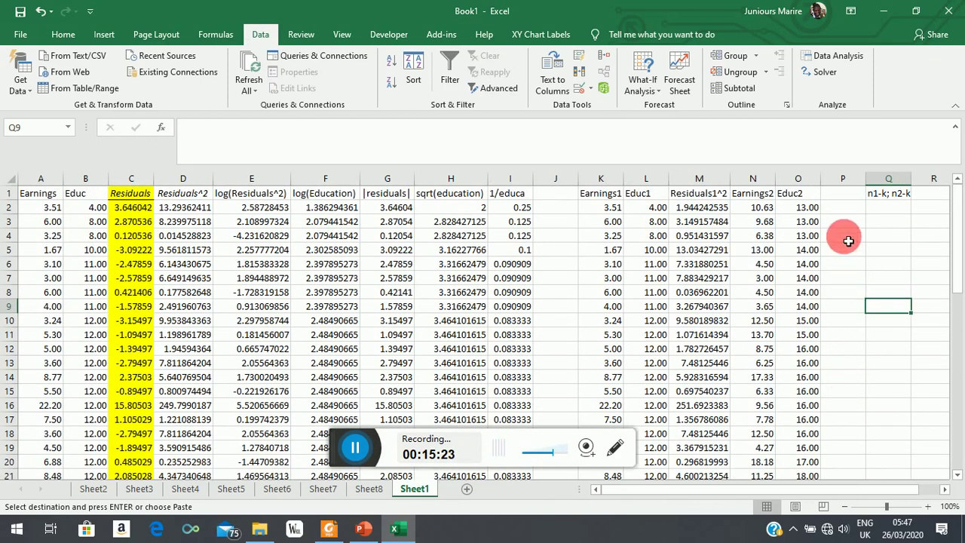
click(844, 199)
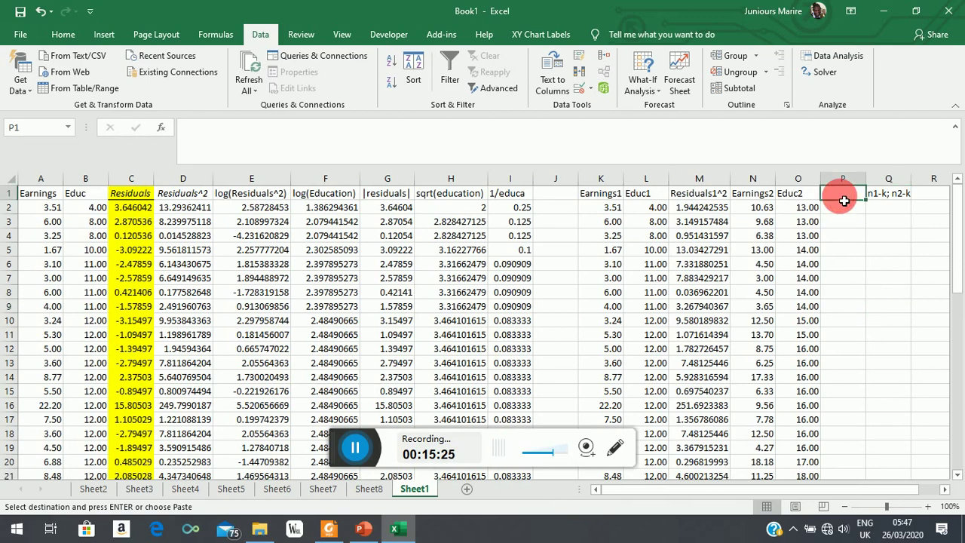
key(ctrl+v)
click(903, 335)
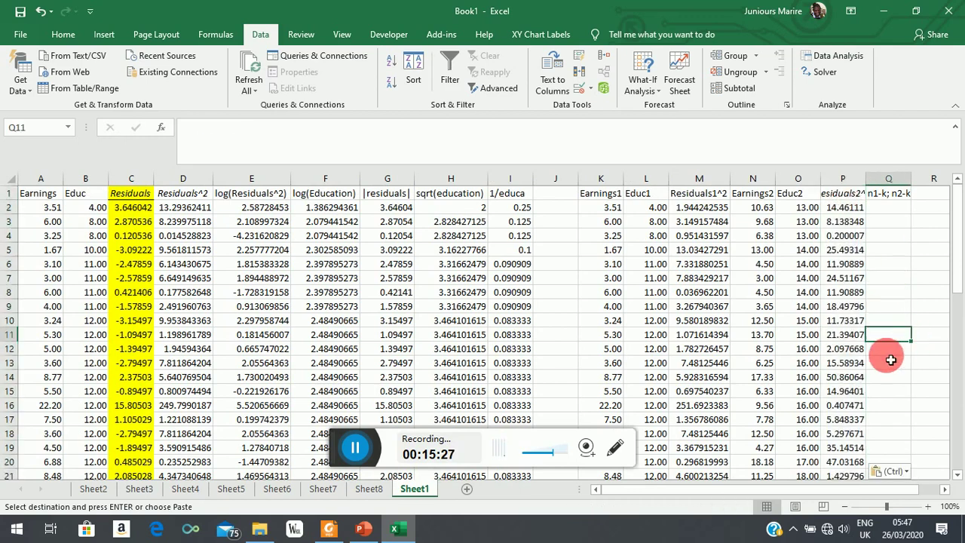
Total the second subsample's squared residuals in P22 with =SUM(P2:P21)
scroll(890, 360, down, 4)
click(842, 292)
click(852, 322)
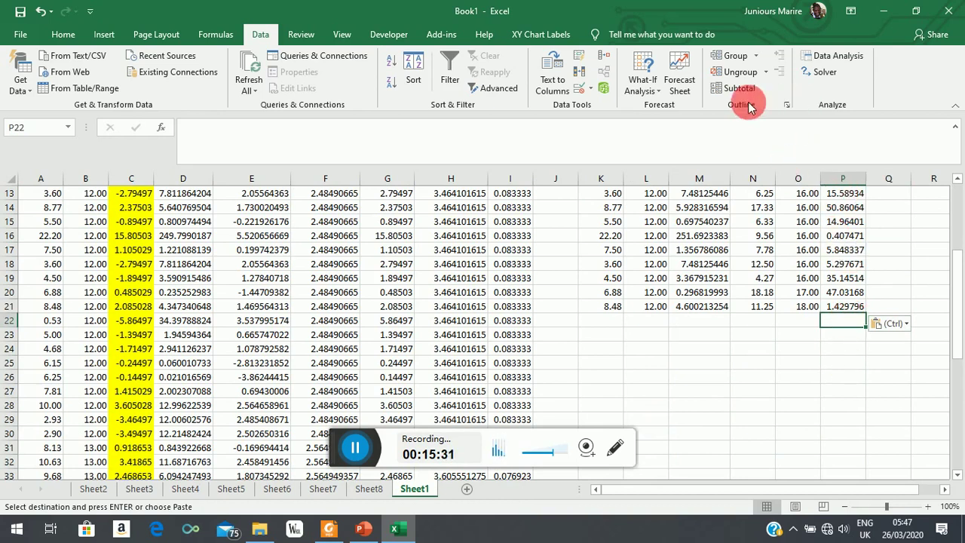
click(76, 37)
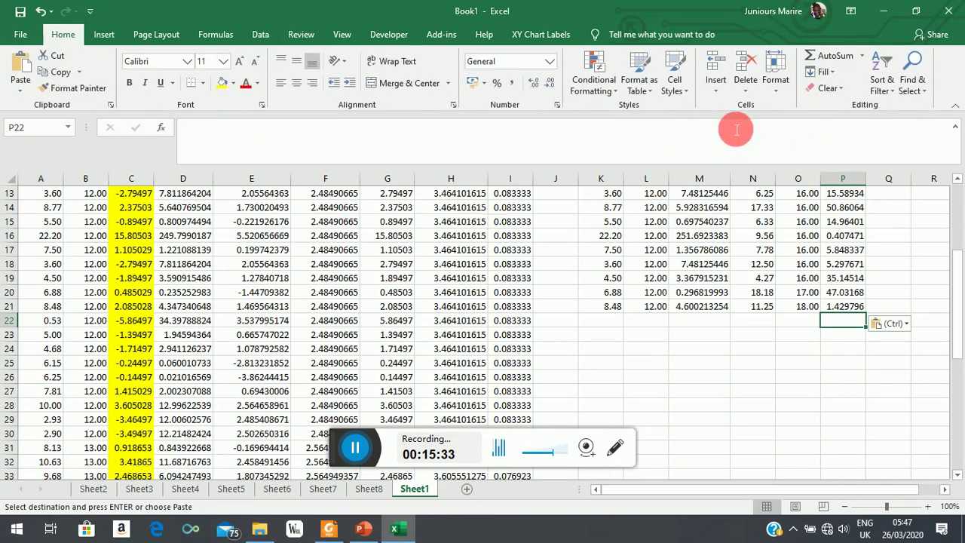
key(Escape)
key(alt+equal)
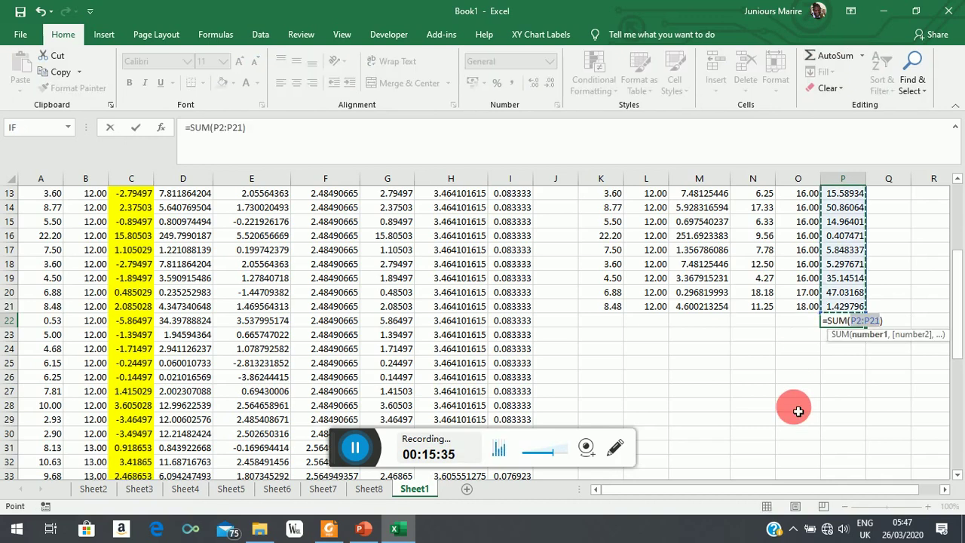
key(Return)
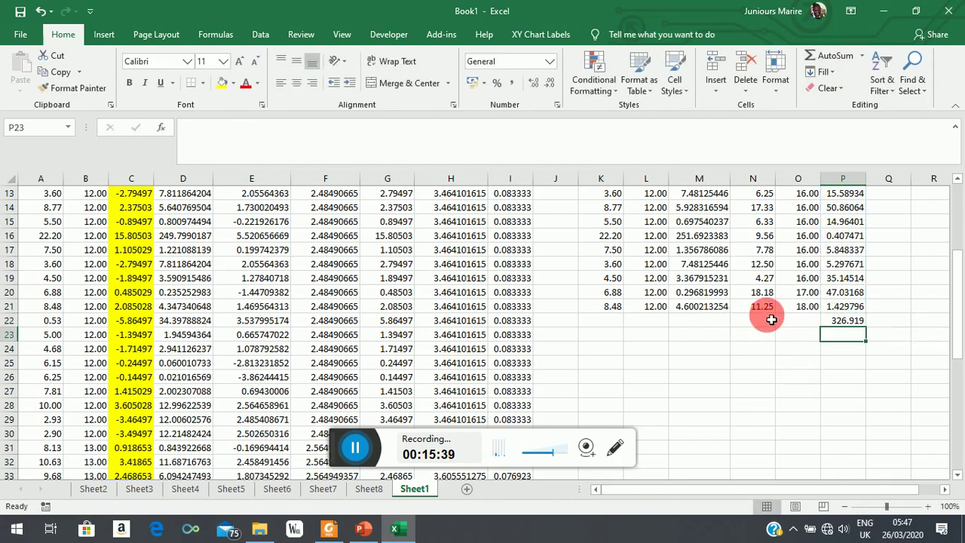
Total the first subsample's squared residuals in M22 with =SUM(M2:M21)
click(701, 320)
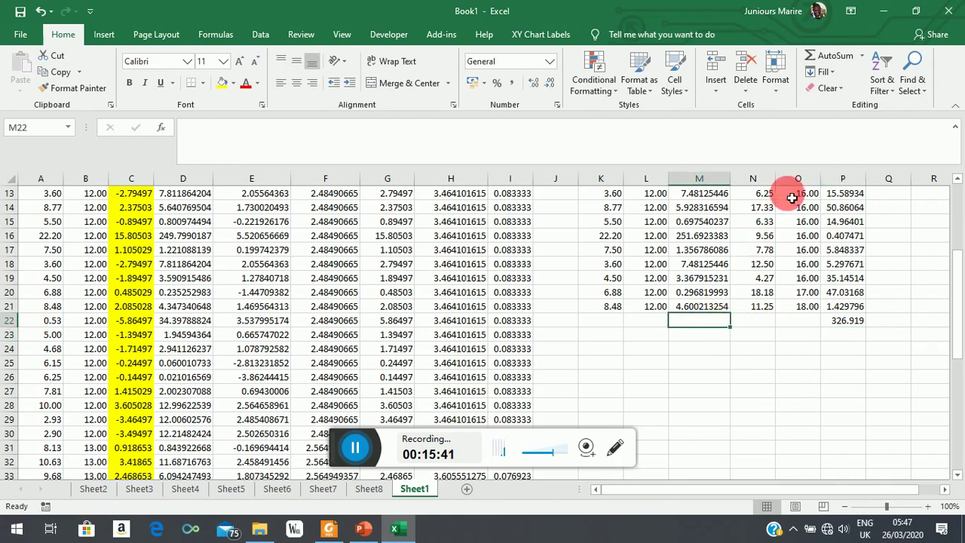
click(836, 55)
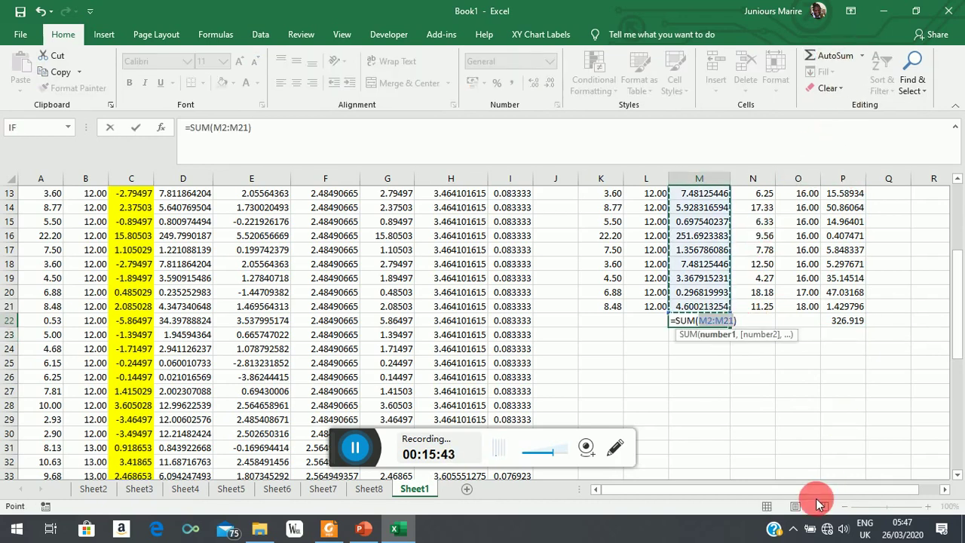
key(Return)
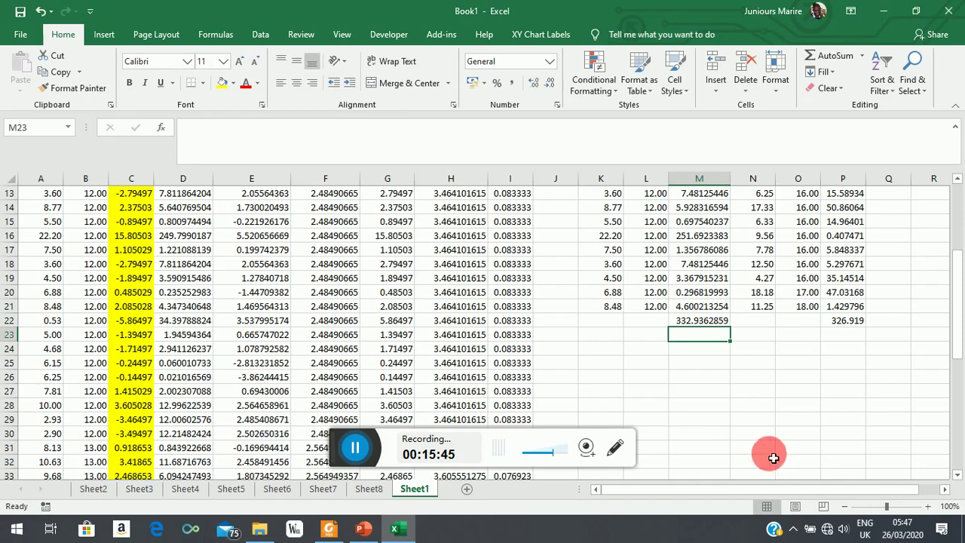
Label L23 as df and enter 18 degrees of freedom for each subsample in M23 and P23
scroll(754, 411, up, 4)
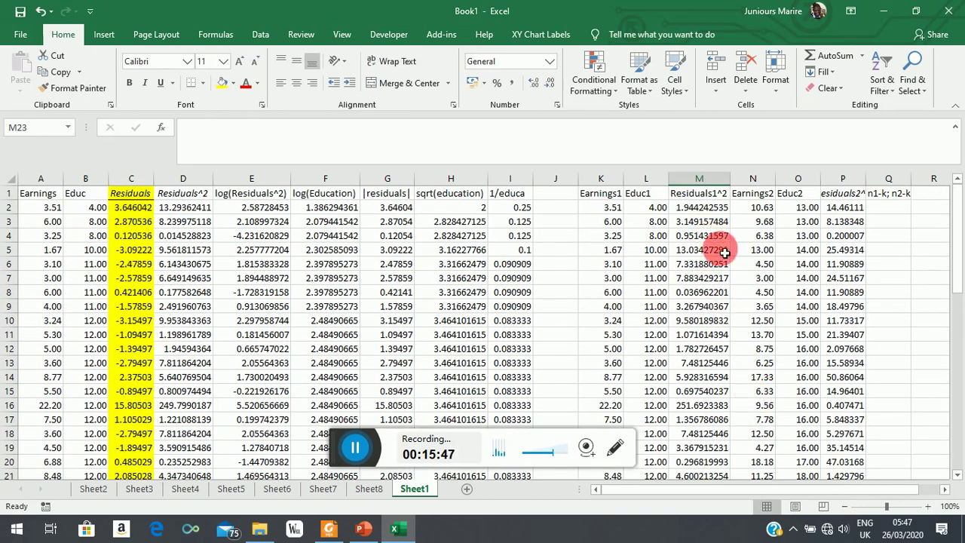
scroll(760, 371, down, 4)
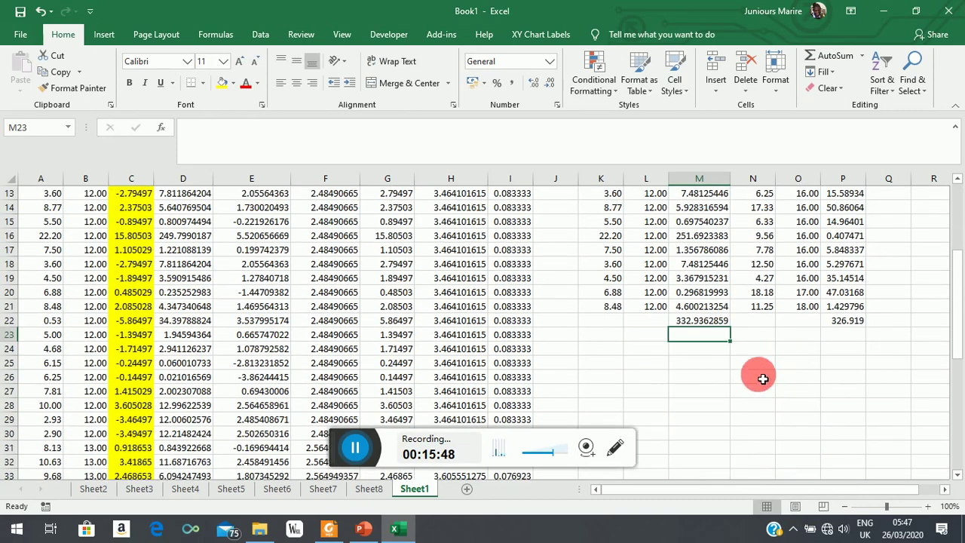
click(692, 327)
click(685, 349)
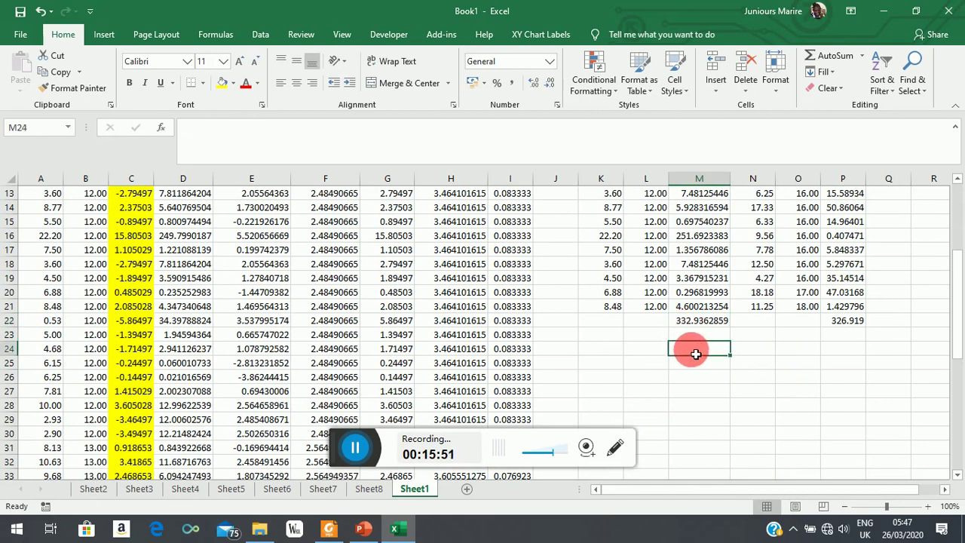
click(654, 333)
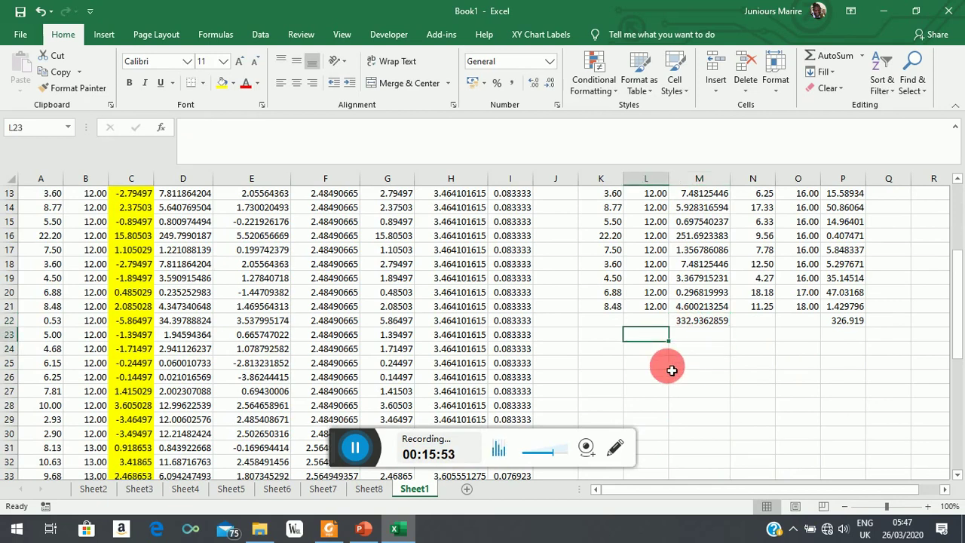
text(df)
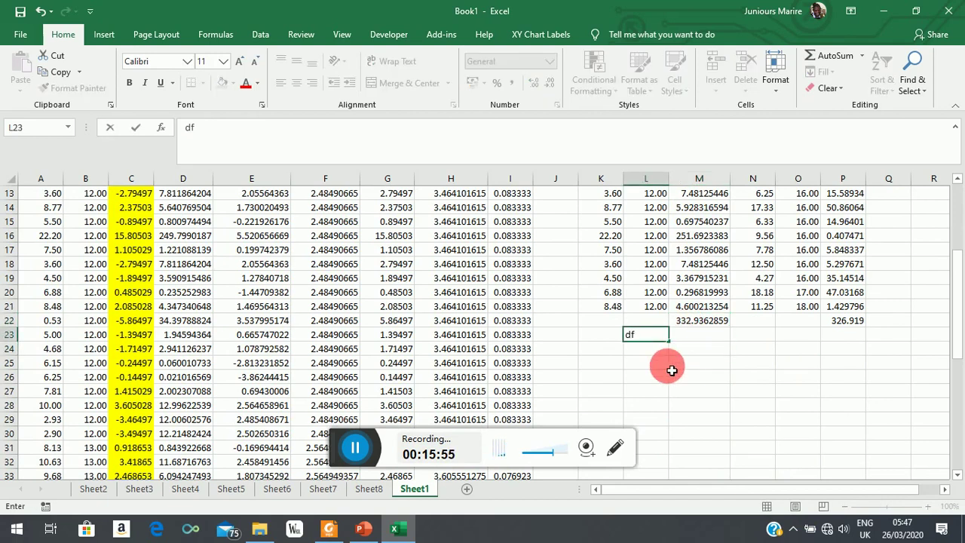
click(692, 334)
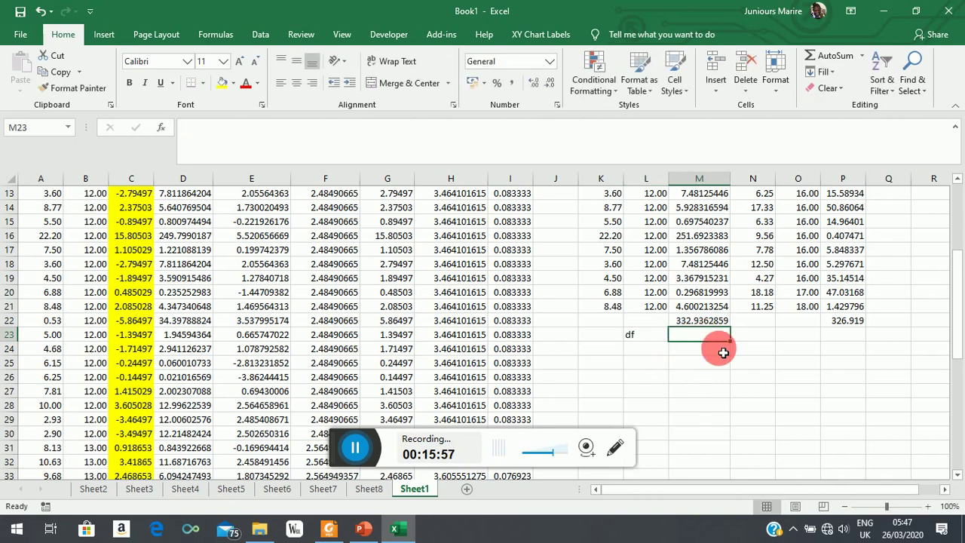
text(18)
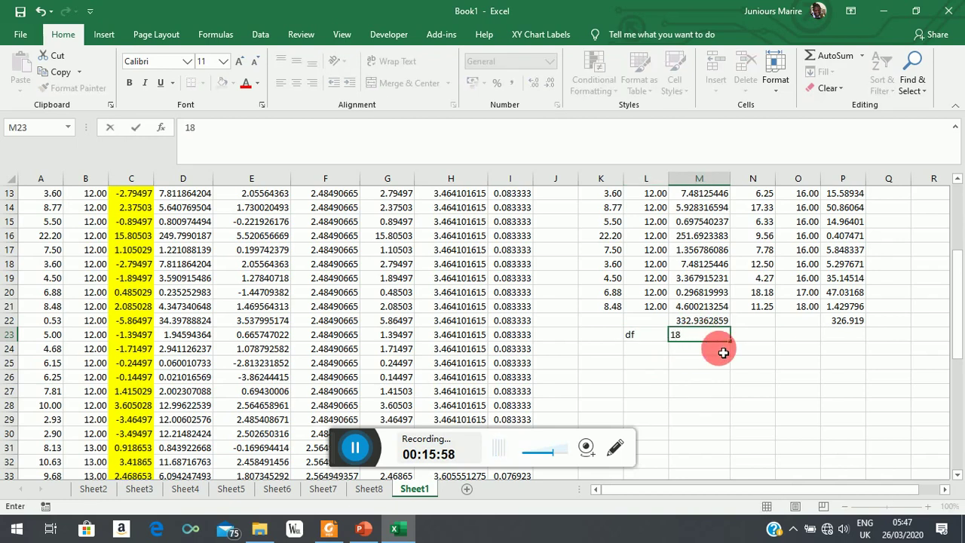
click(841, 335)
text(18)
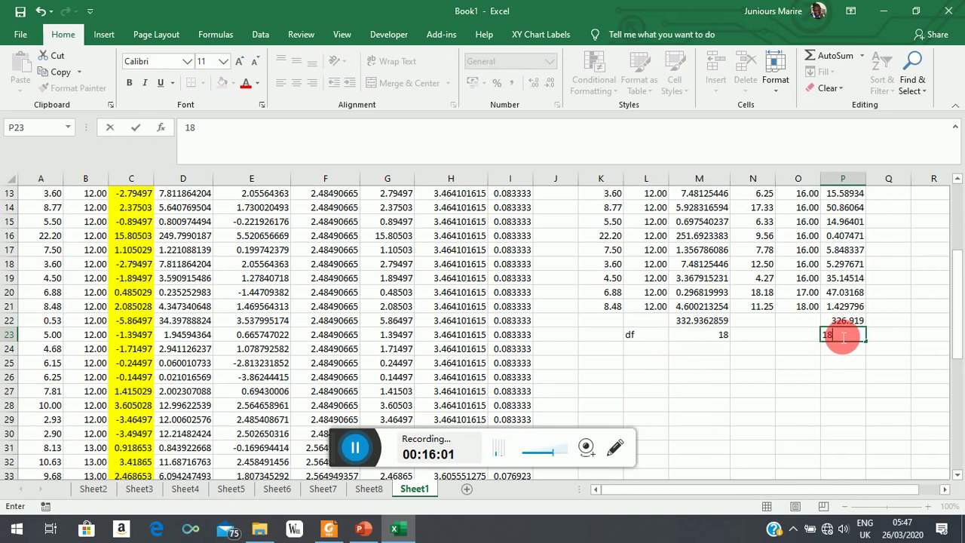
click(850, 391)
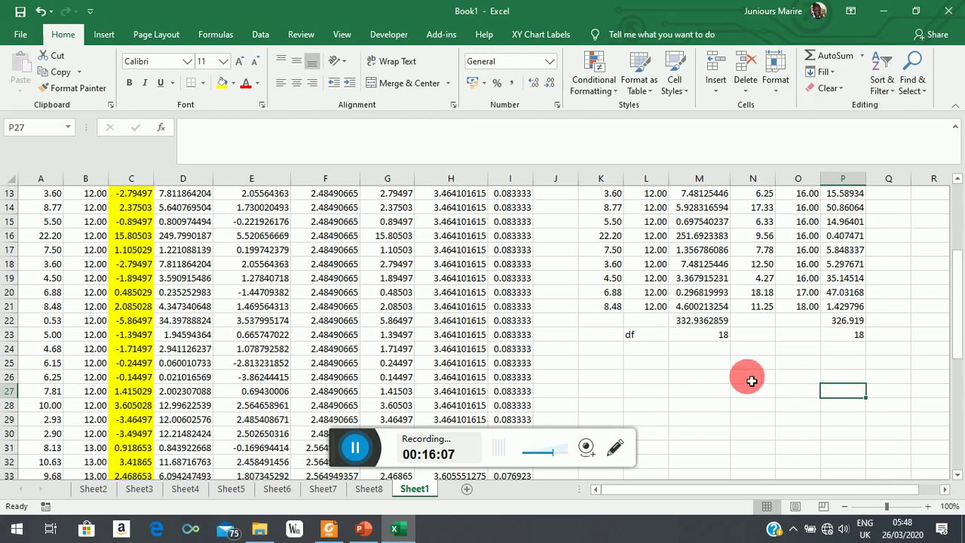
Label L25 as "Fobs (=lamda) =", checking the test statistic formula on slide 171 in PowerPoint
click(651, 366)
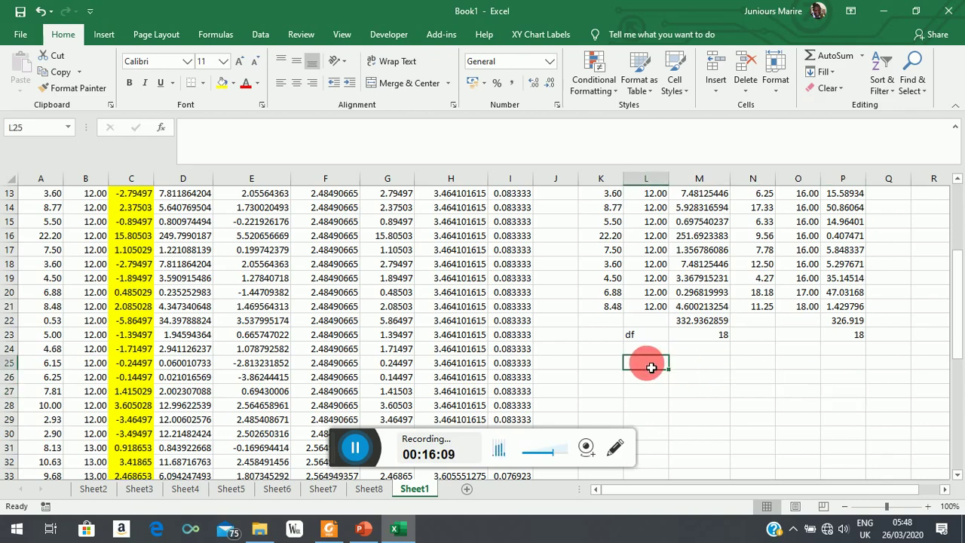
text(Fobs (=lamda)
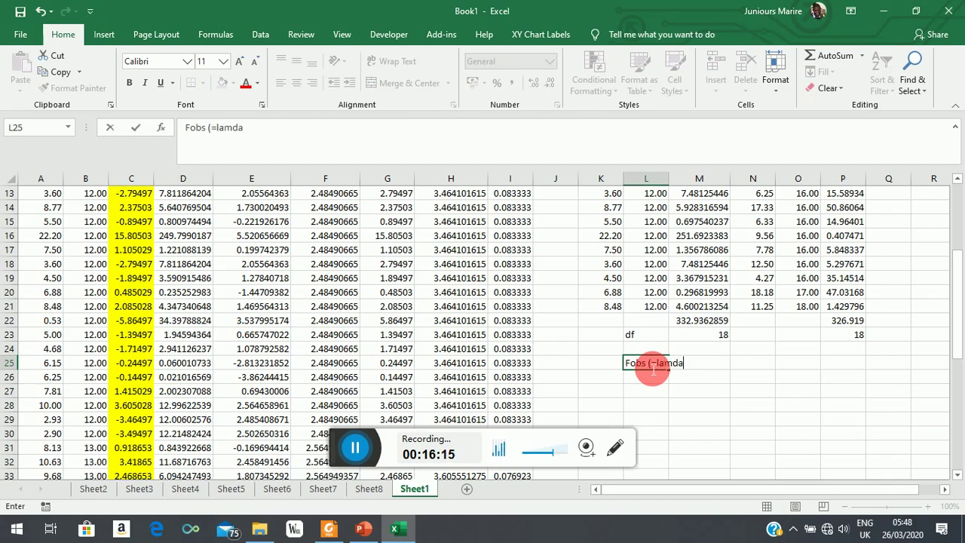
text())
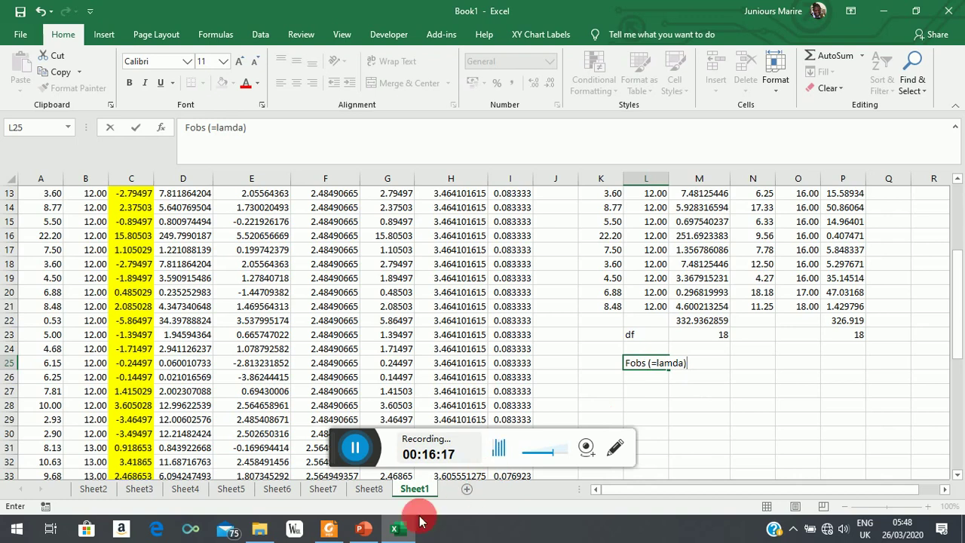
click(364, 530)
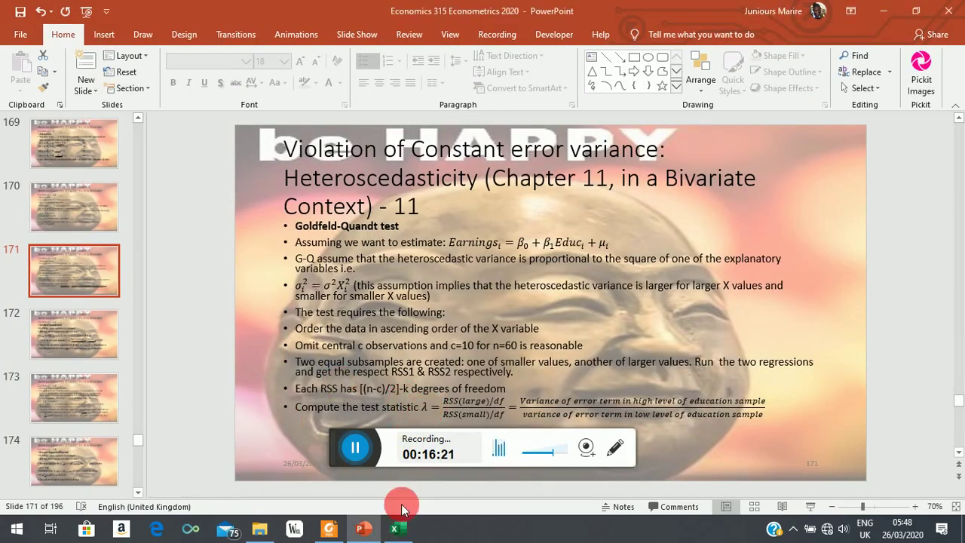
click(394, 529)
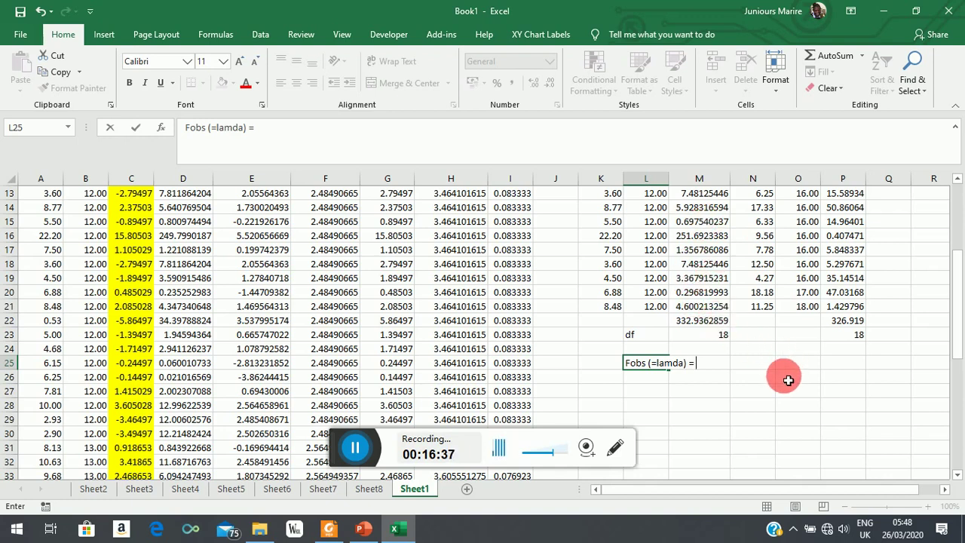
Compute the observed F statistic in N25 with =(P22/P23)/(M22/M23)
click(735, 364)
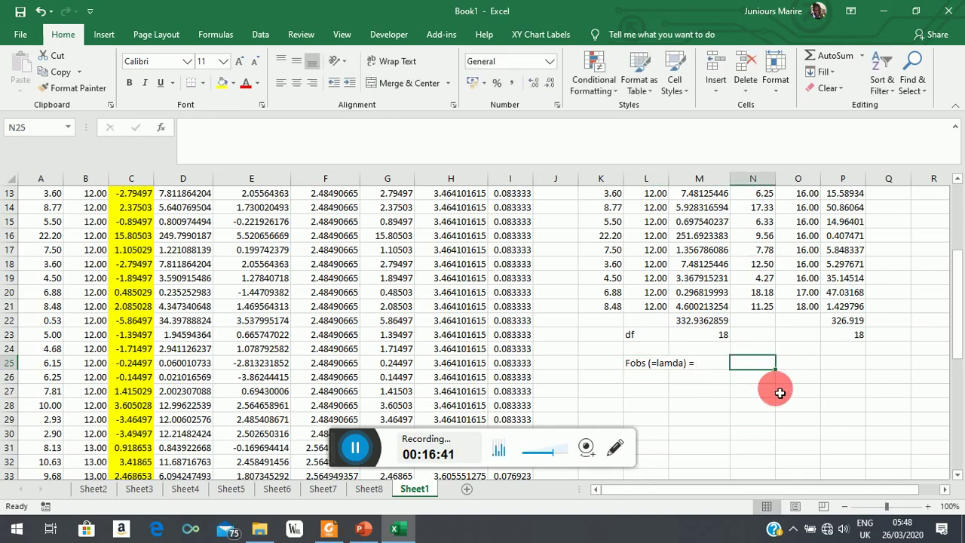
text(=)
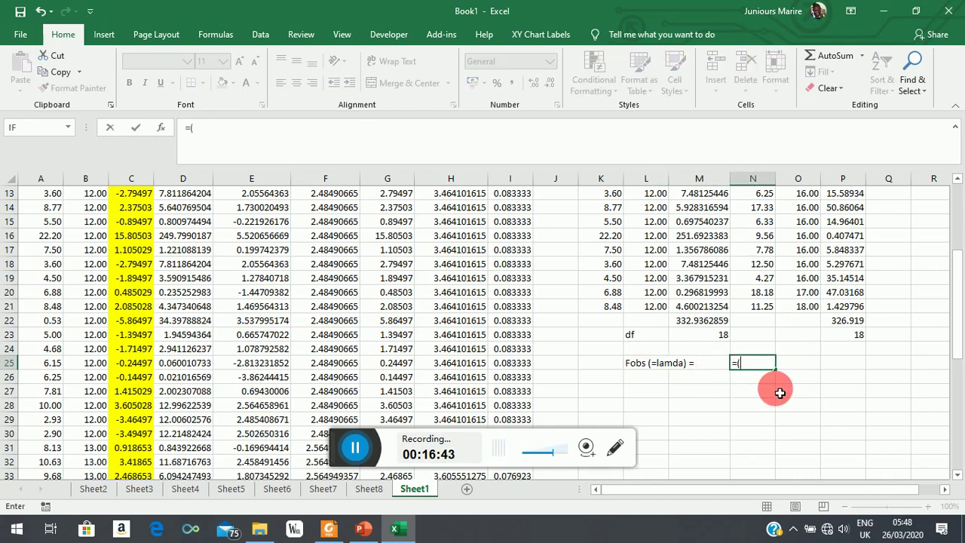
text(()
click(844, 322)
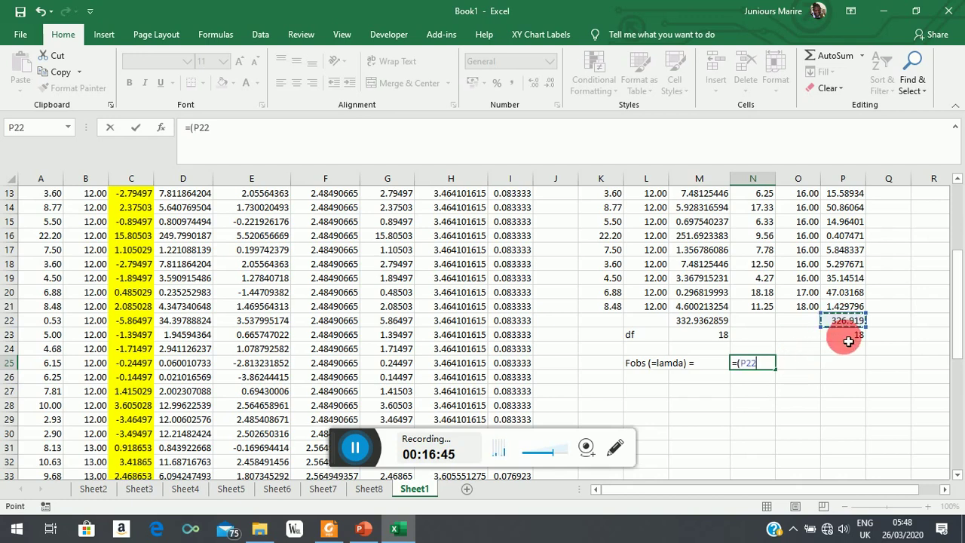
text(/)
click(851, 340)
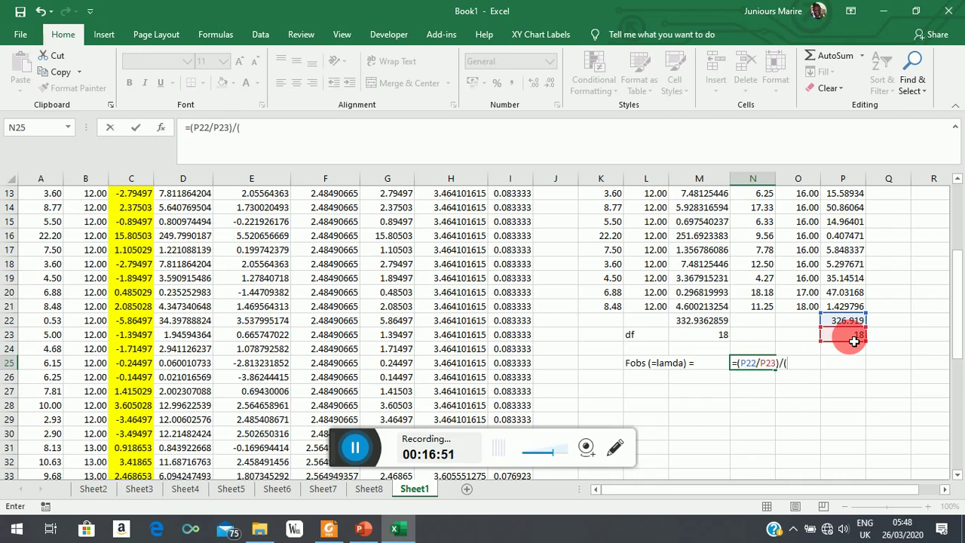
text()/()
click(722, 322)
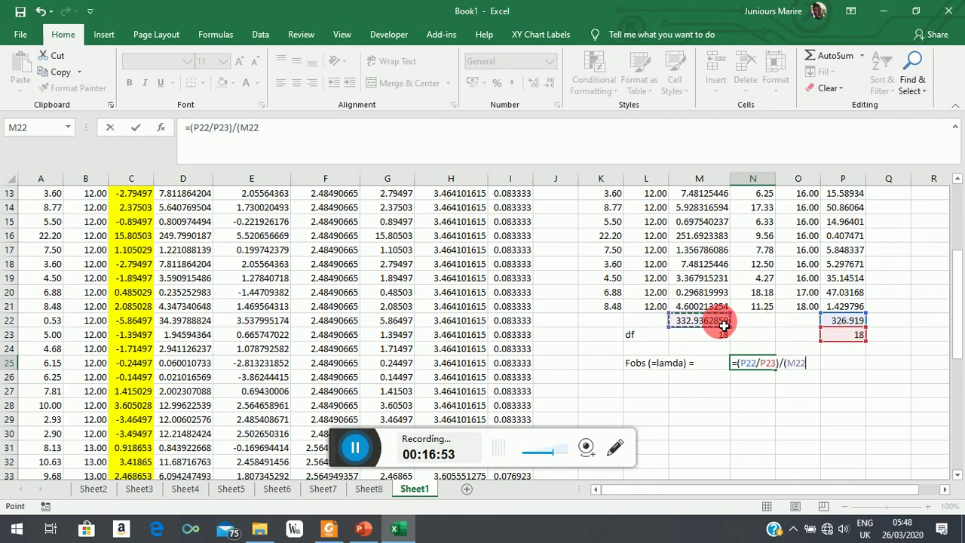
text(/)
click(721, 337)
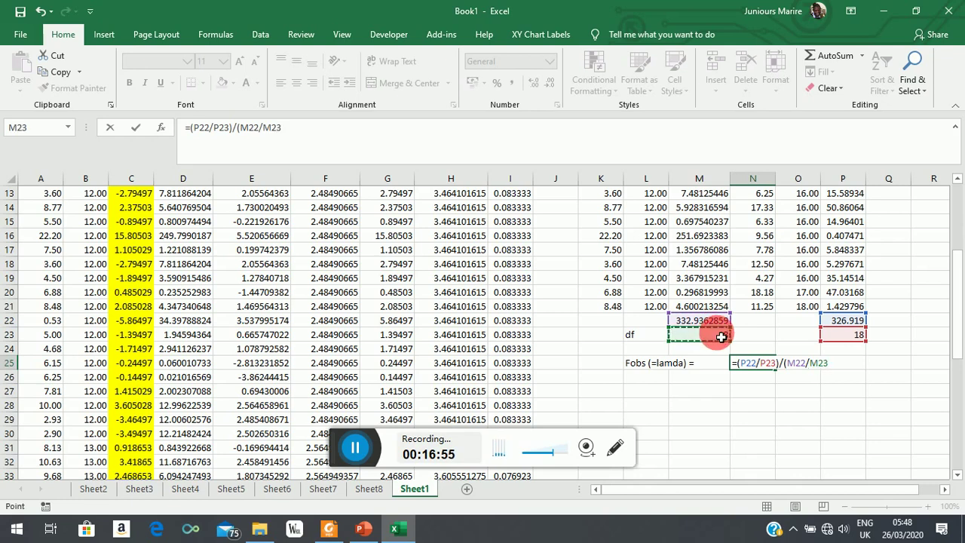
key(Return)
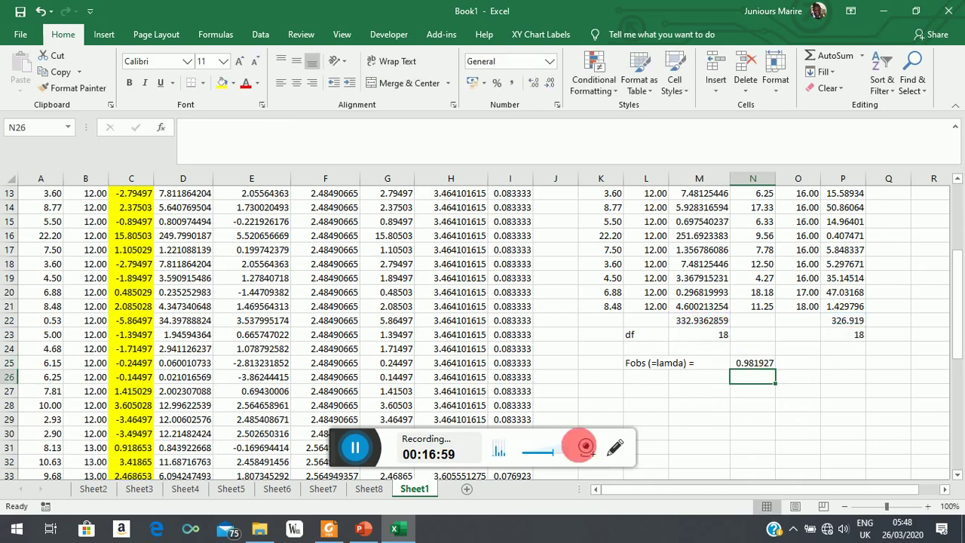
Switch to PowerPoint to read the Goldfeld-Quandt hypotheses and decision rule on slide 172, and return to the Excel workbook
click(365, 529)
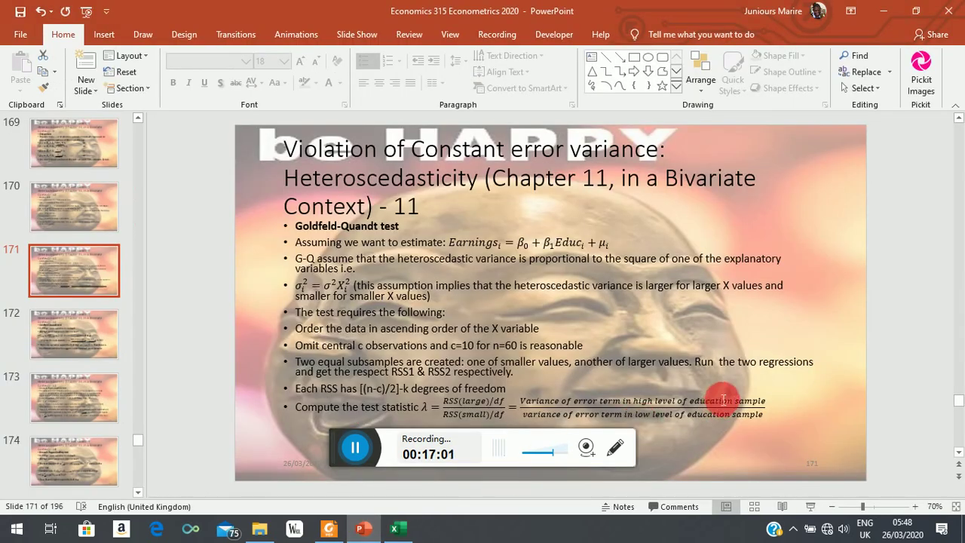
click(98, 334)
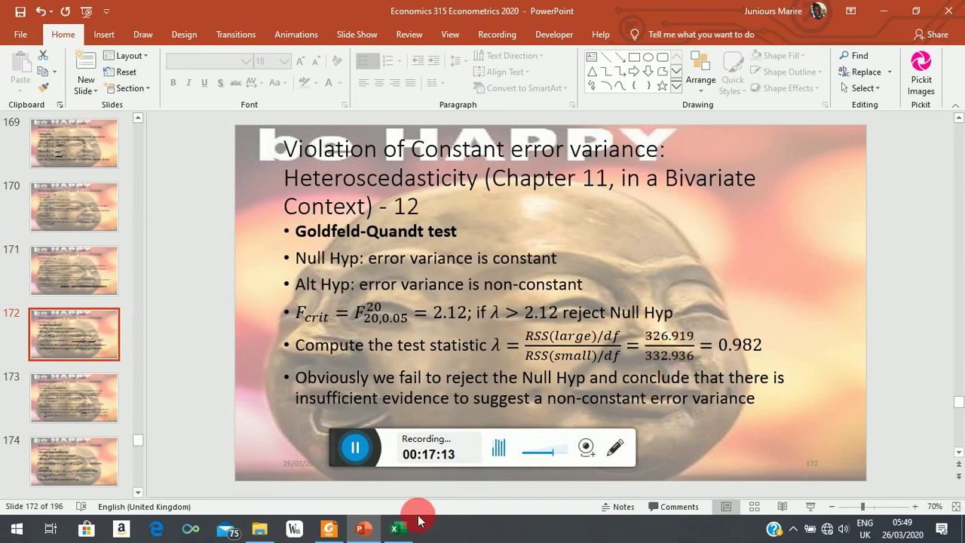
click(397, 530)
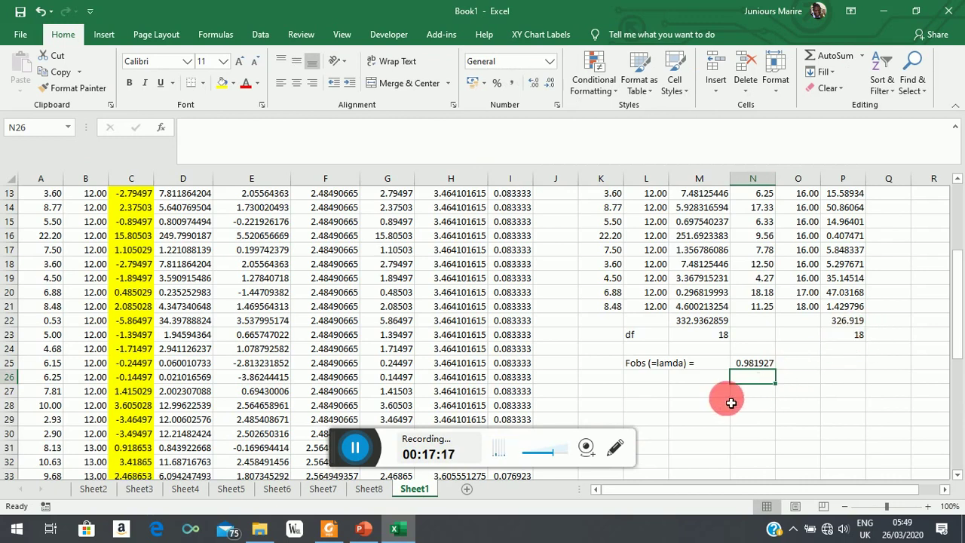
Examine the two residual sums in M22 and P22, their degrees of freedom in row 23, and the F statistic in N25
click(704, 322)
click(838, 320)
click(720, 321)
click(748, 365)
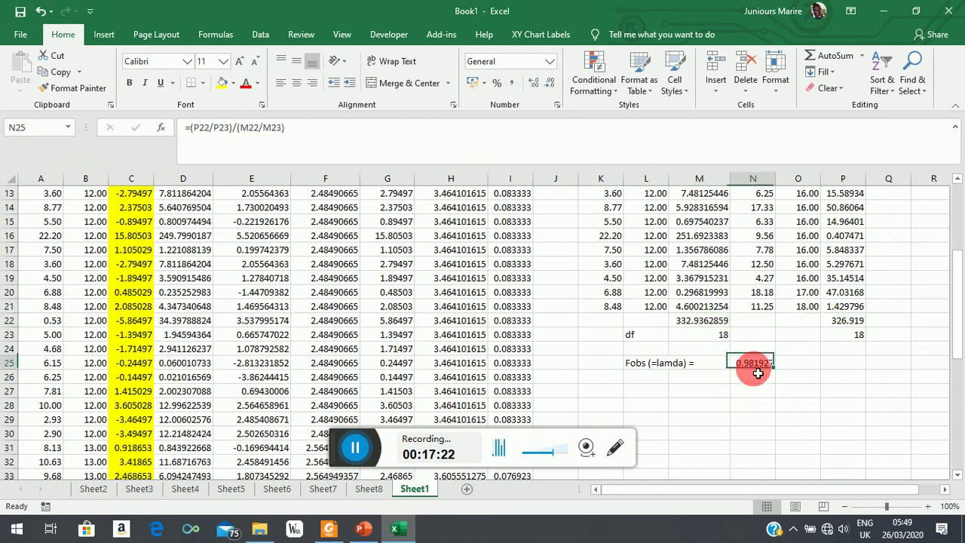
click(725, 340)
click(855, 337)
click(705, 337)
click(855, 336)
click(716, 336)
click(844, 349)
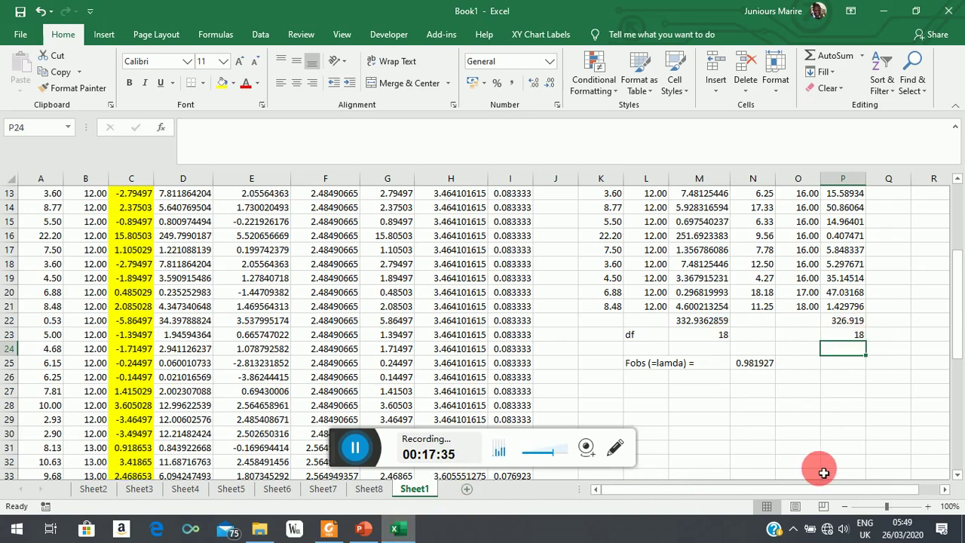
Enter a label for the critical F value in L27, beginning with "Fcritica"
click(650, 396)
text(Fcritica)
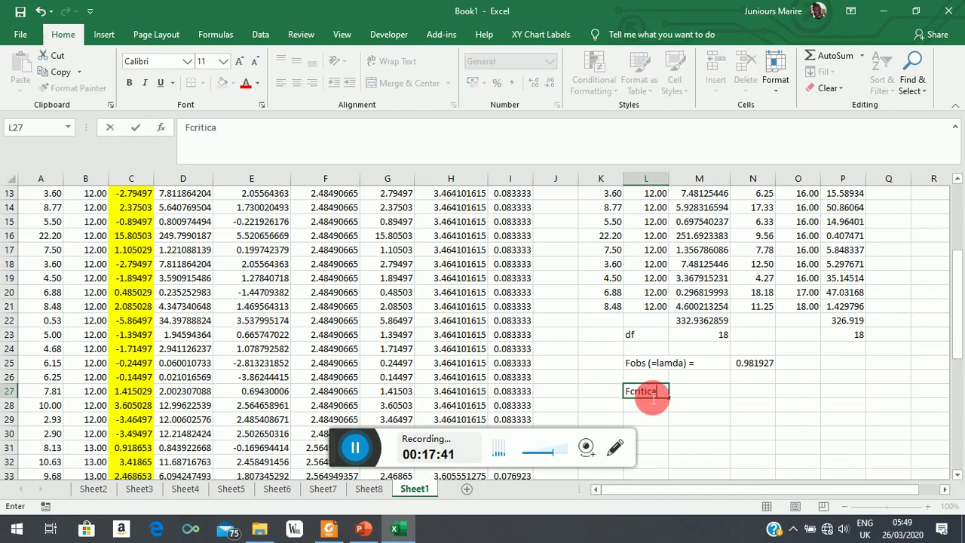
Switch to the Gujarati & Porter PDF in Foxit Reader and look up the .05 F value for 20 numerator and 18 denominator df in Table D.3
click(363, 528)
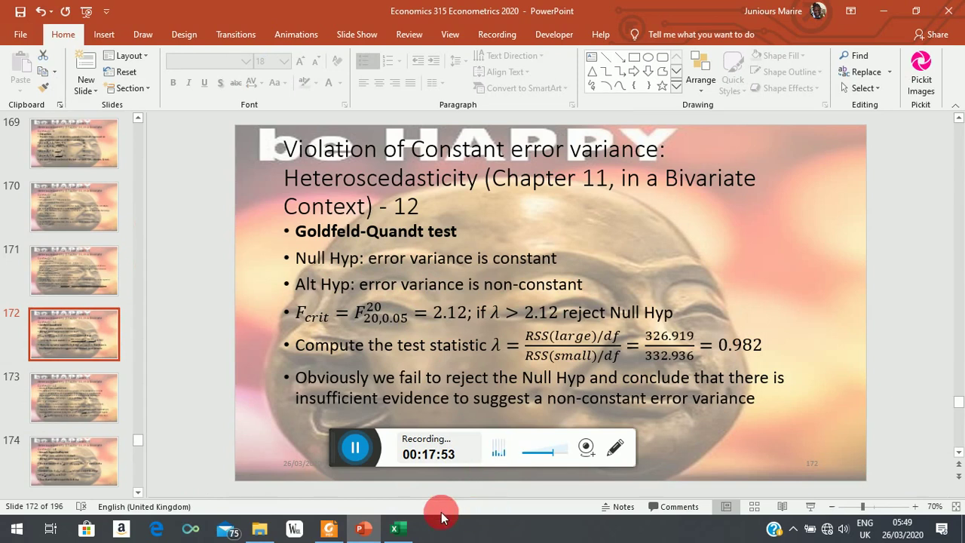
click(328, 528)
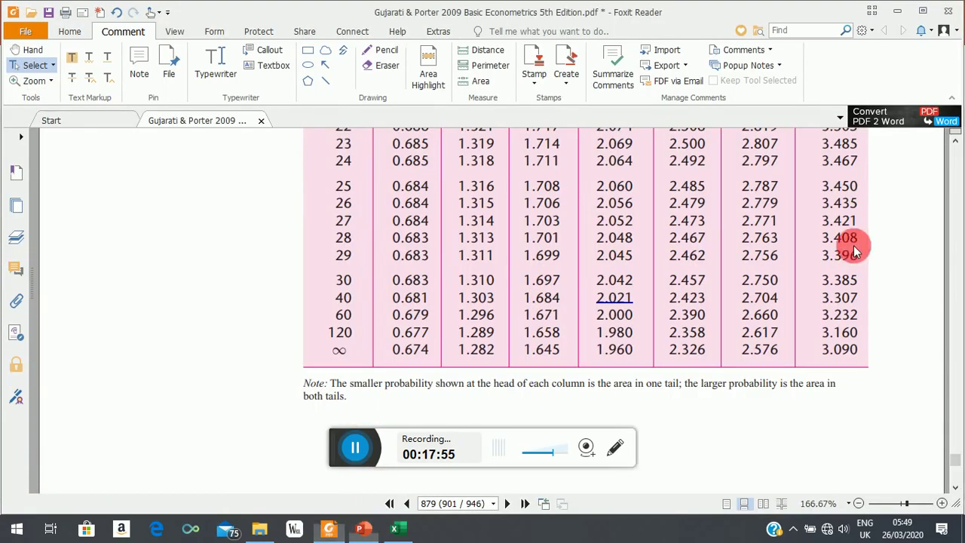
click(956, 482)
scroll(654, 305, up, 4)
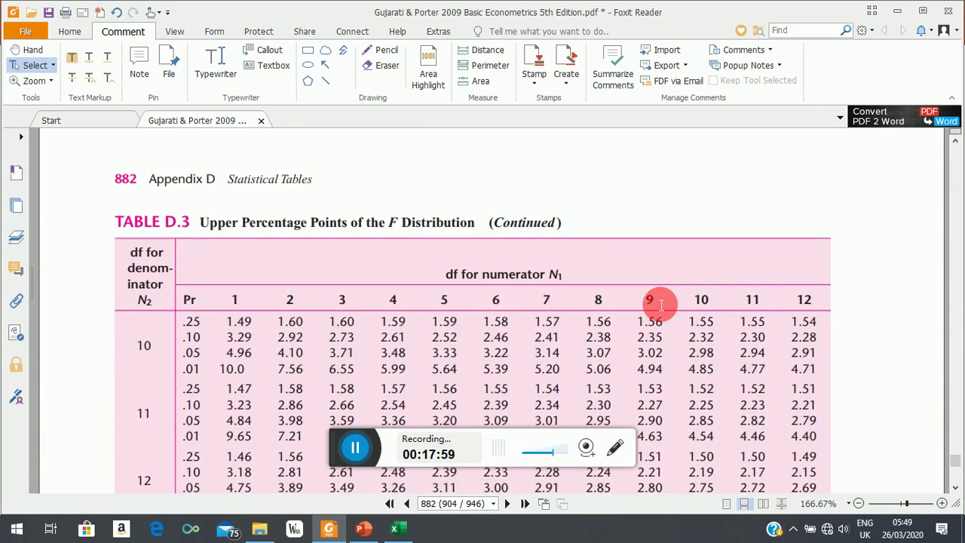
scroll(660, 304, down, 15)
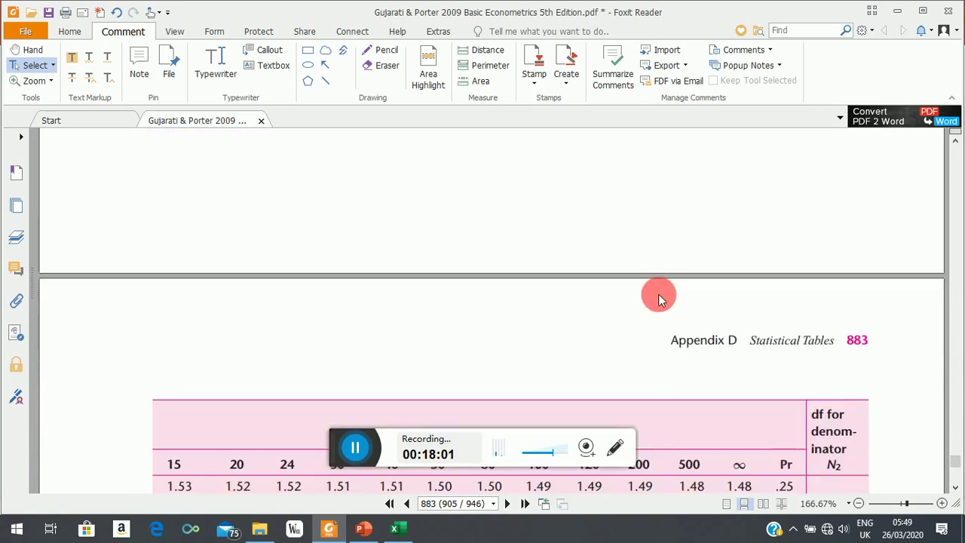
scroll(657, 295, down, 2)
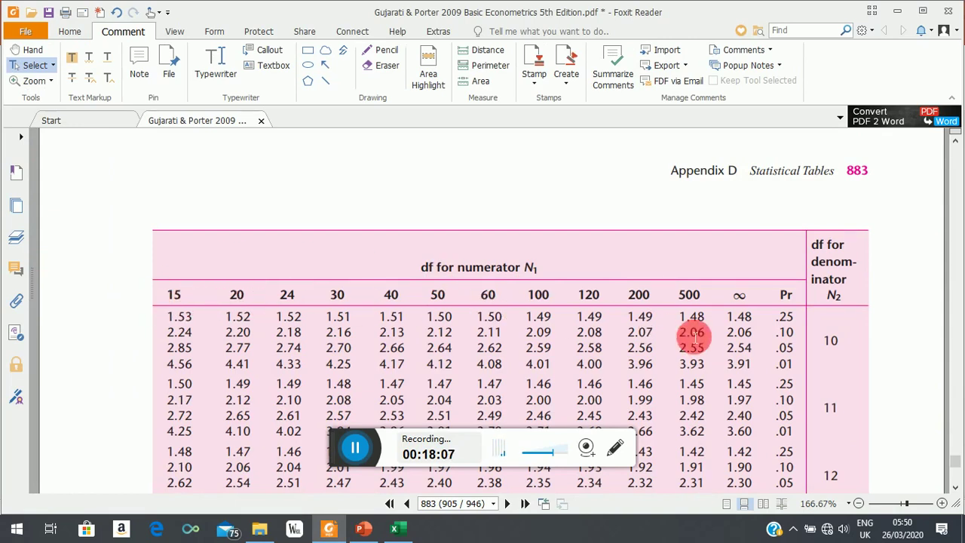
scroll(694, 339, down, 1)
scroll(693, 339, down, 10)
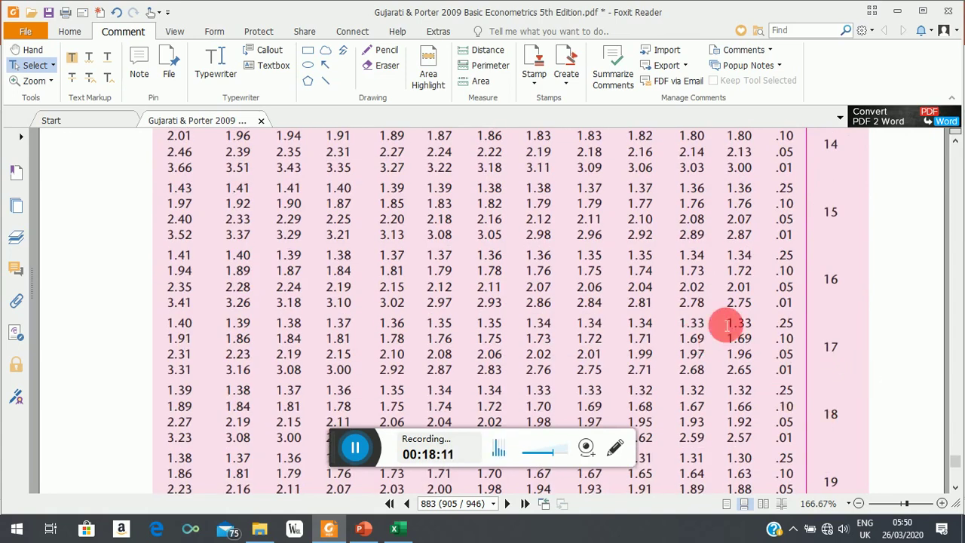
scroll(726, 324, down, 1)
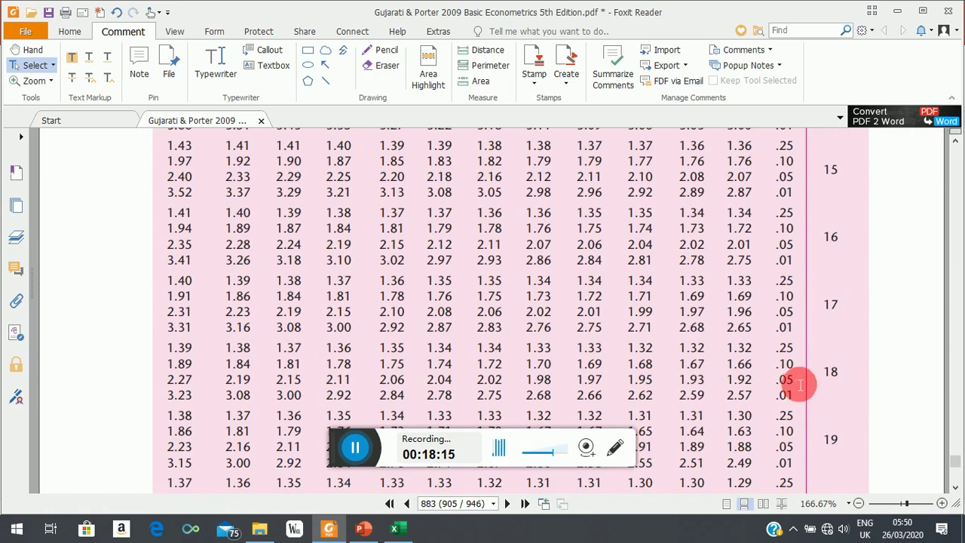
drag(795, 385, 243, 389)
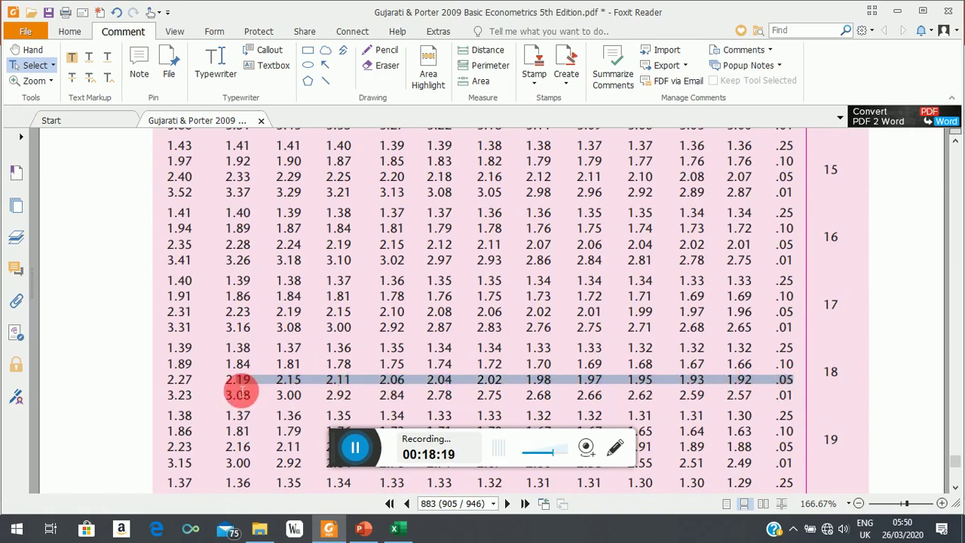
Underline the .05 critical value 2.19 in the row for 18 denominator degrees of freedom of the F table
click(232, 383)
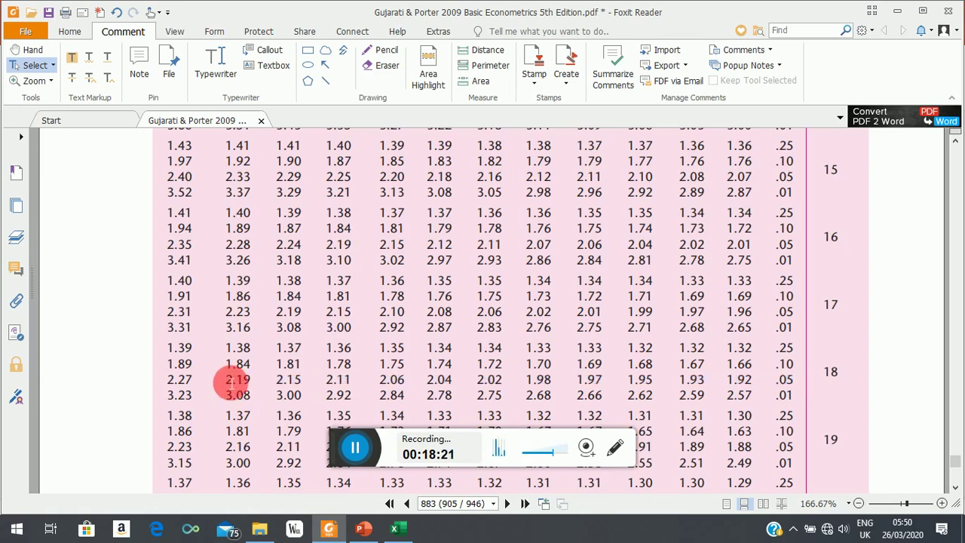
double_click(234, 382)
click(105, 60)
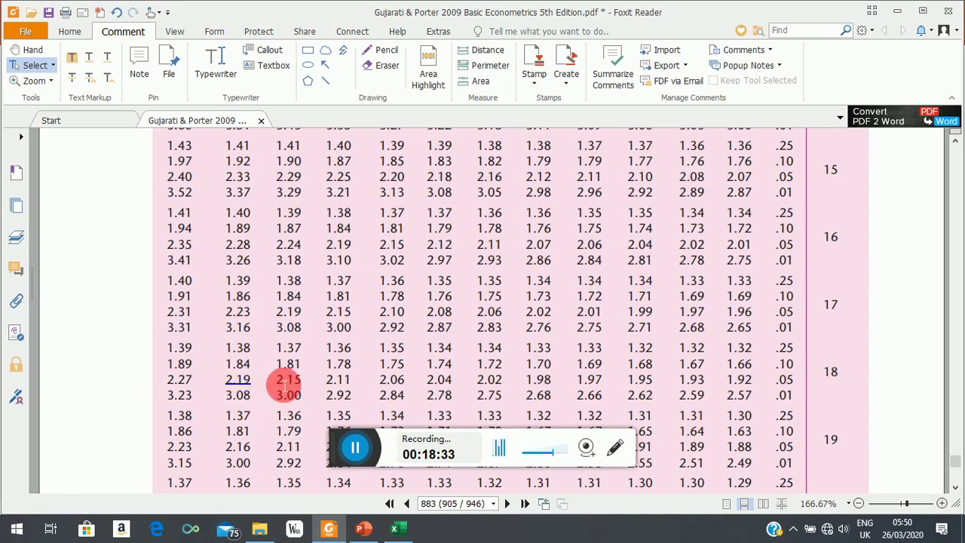
scroll(287, 382, down, 3)
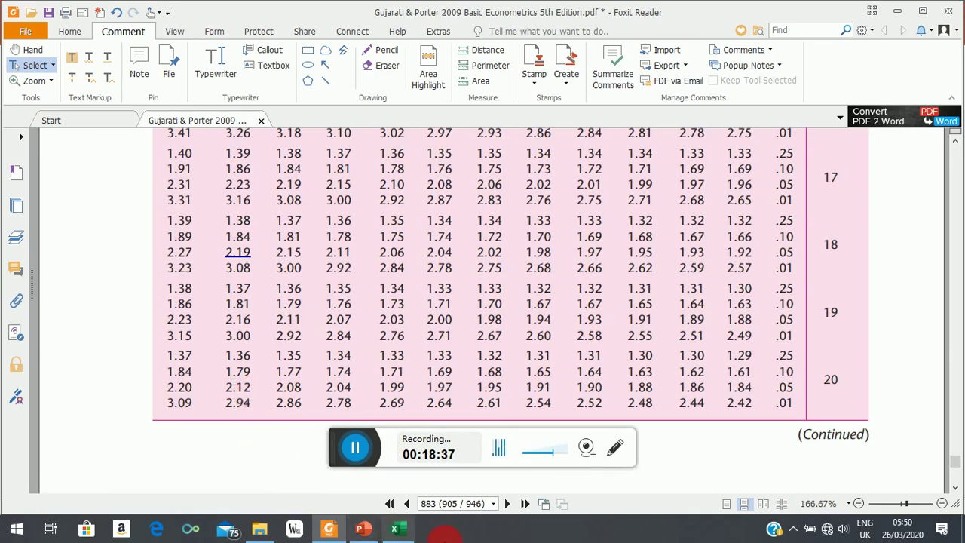
Switch to the Excel workbook, complete the label in L27 as "Fcritica=" and enter 2.19 in M27
click(363, 529)
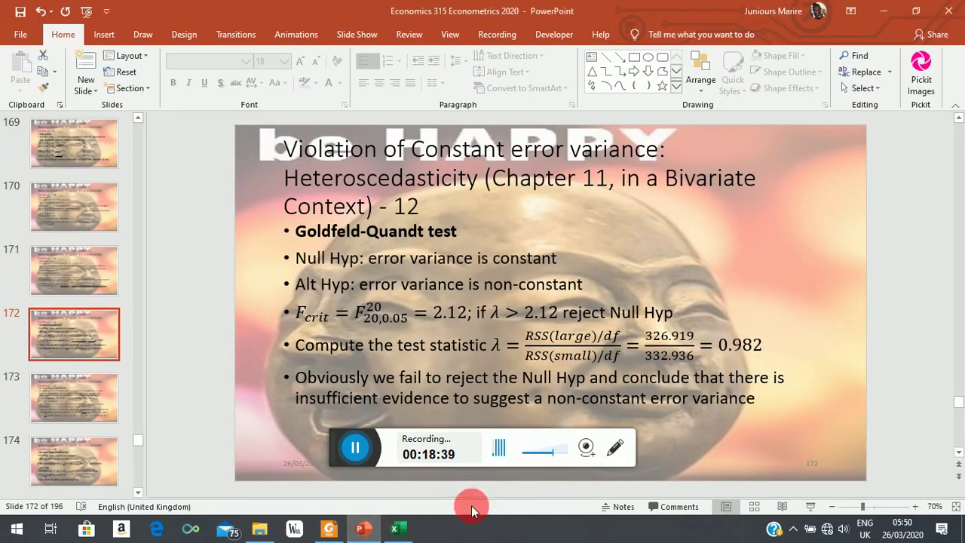
click(394, 529)
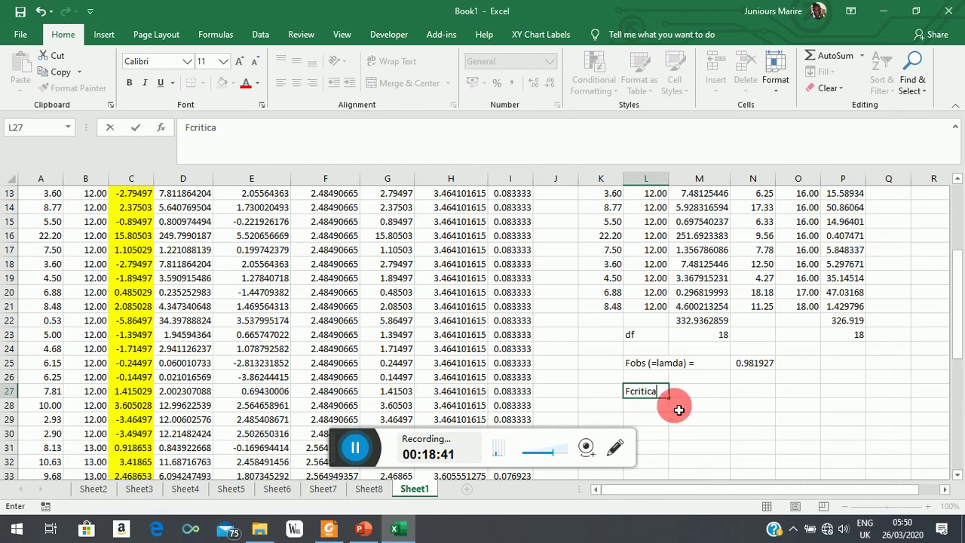
click(716, 390)
text(2.19)
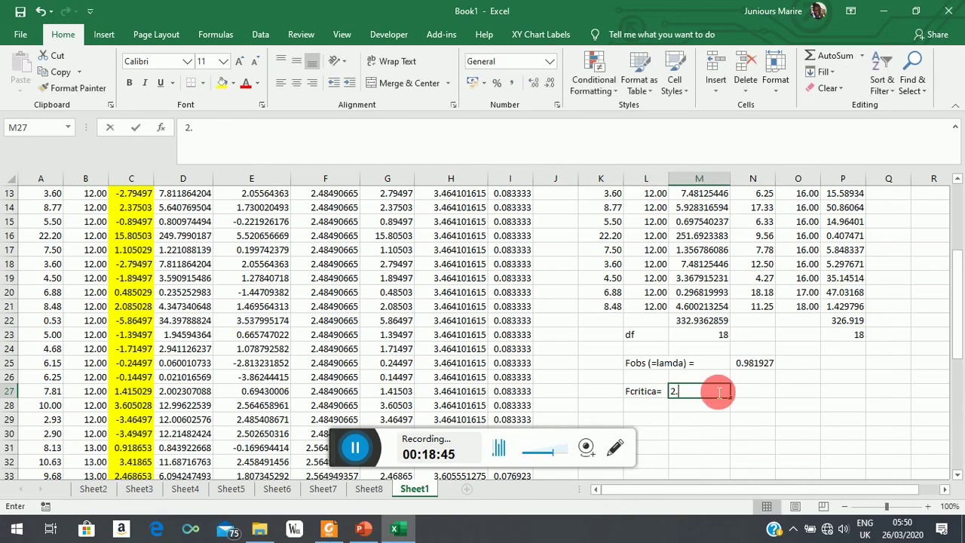
click(774, 419)
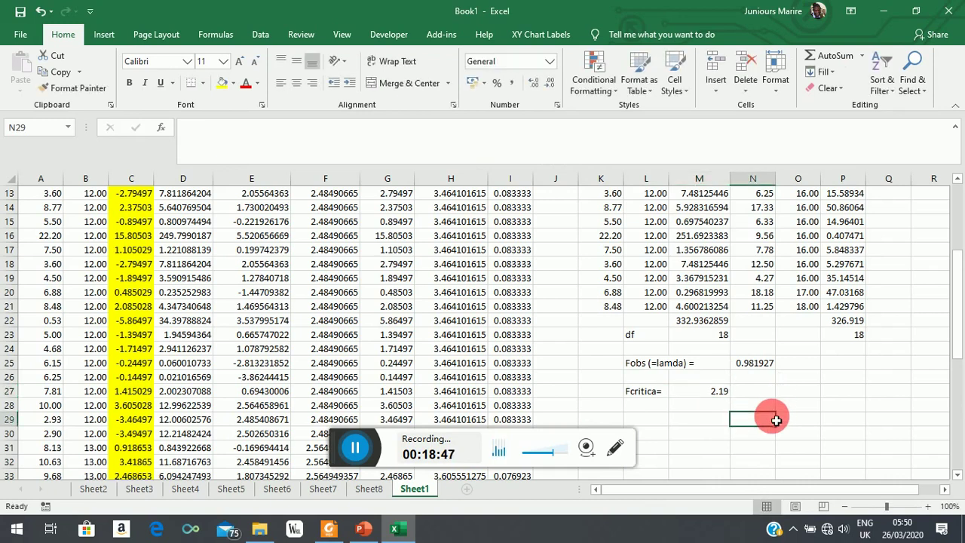
Compare the observed F in N25 with the critical F in M27, and switch to PowerPoint to read the test conclusion on slide 172
click(350, 531)
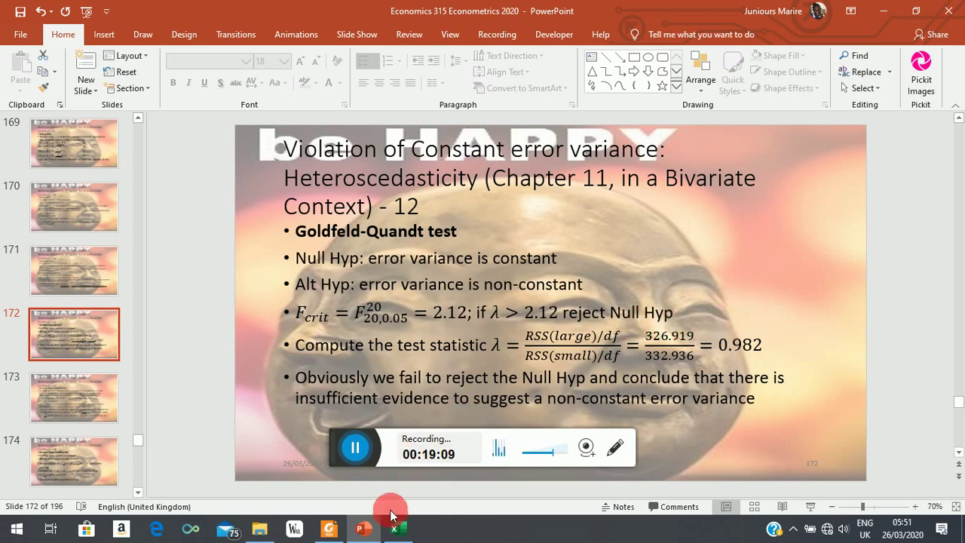
click(399, 531)
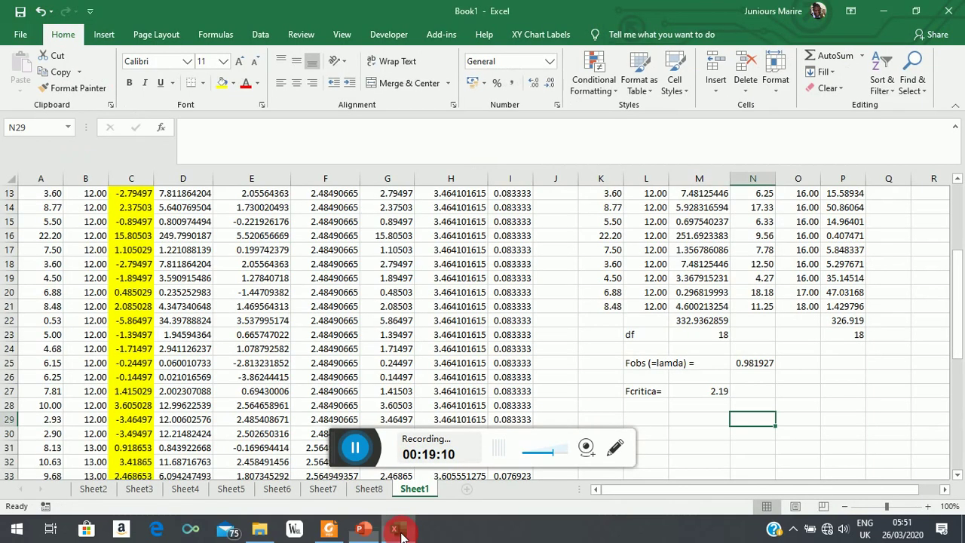
click(761, 363)
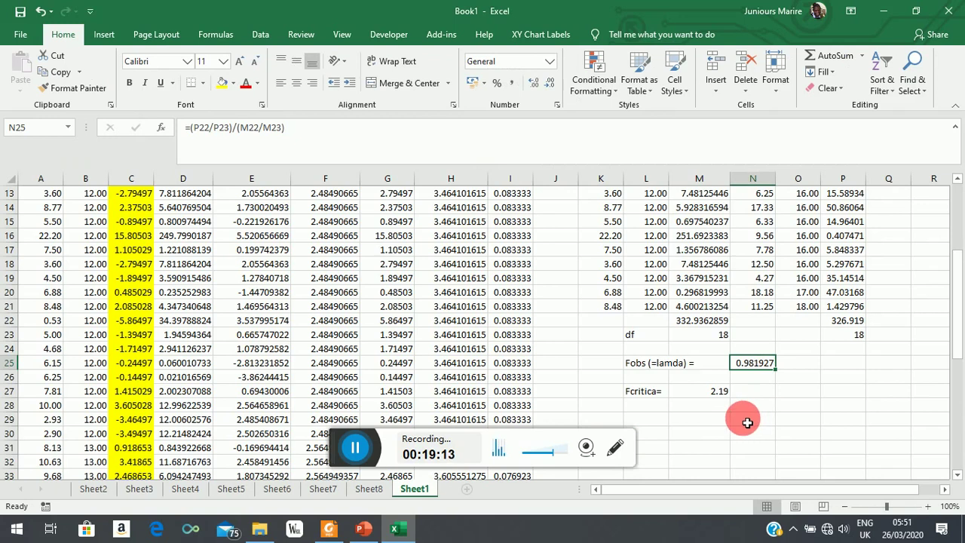
click(724, 399)
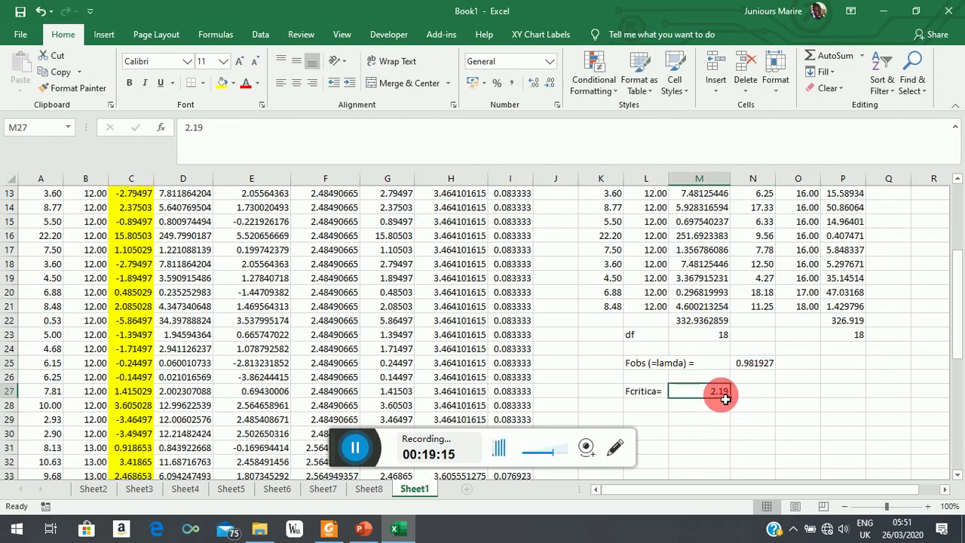
click(362, 530)
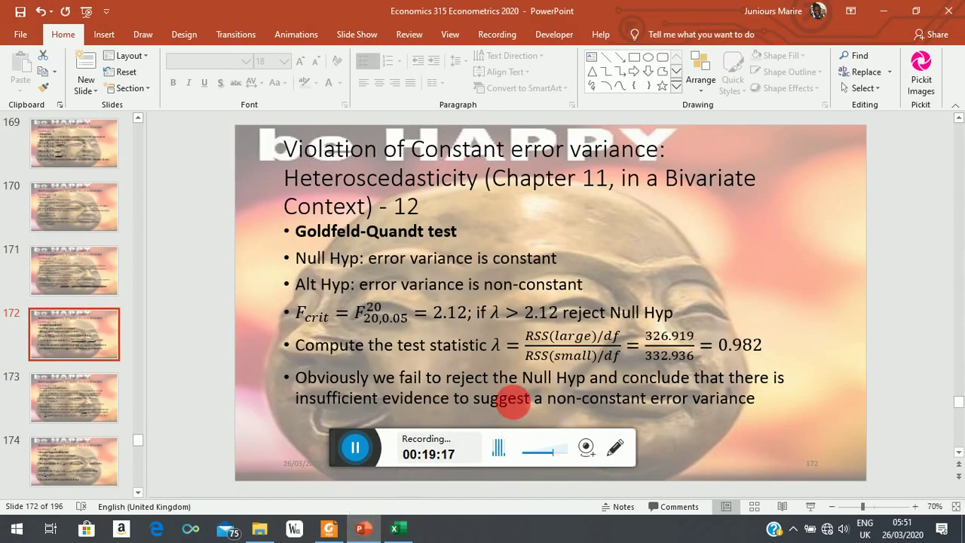